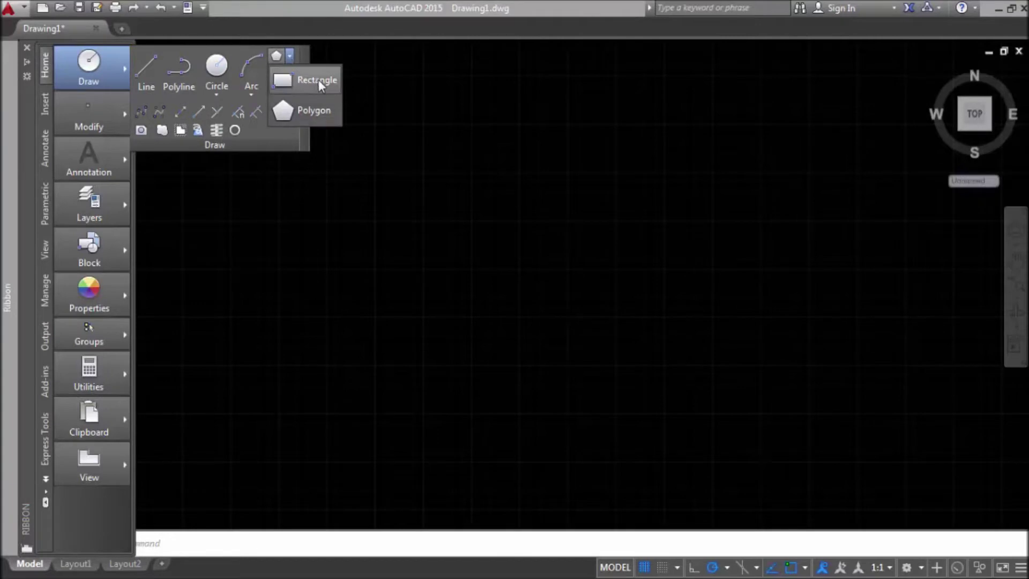
# - Draw a horizontal rectangle 120 units long and 20 units high in the empty drawing area
pyautogui.click(318, 80)
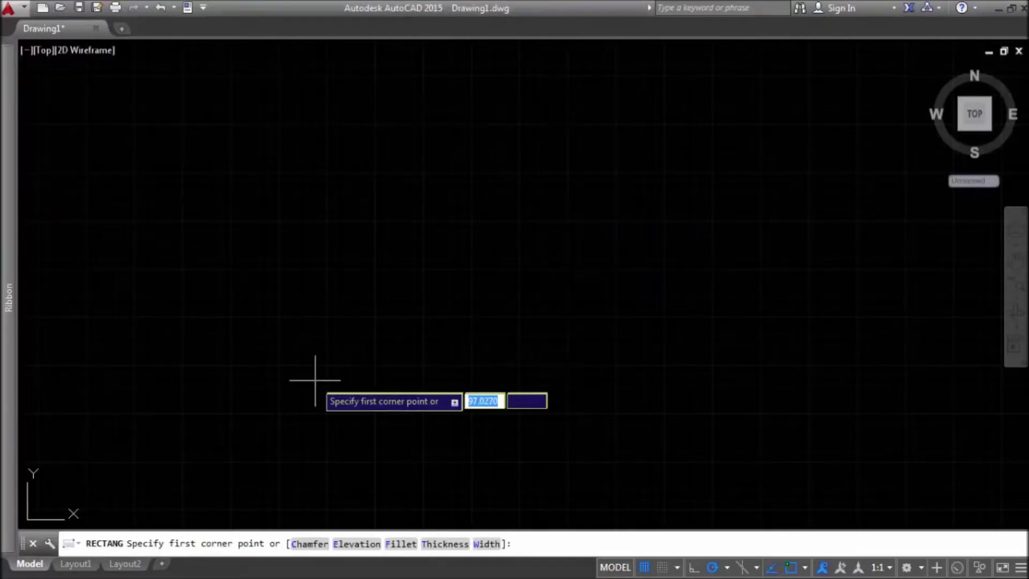
pyautogui.click(277, 412)
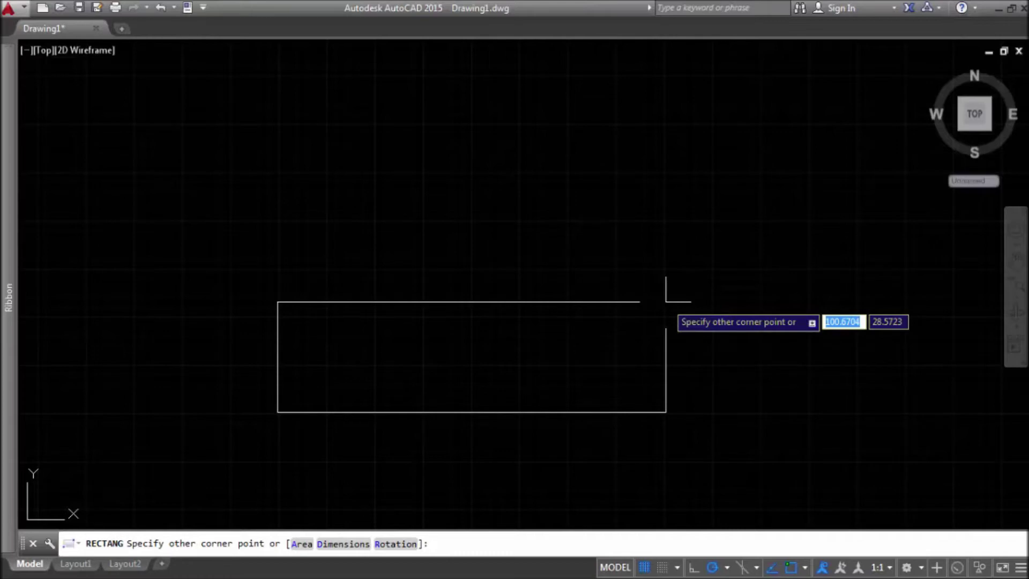
pyautogui.write('12')
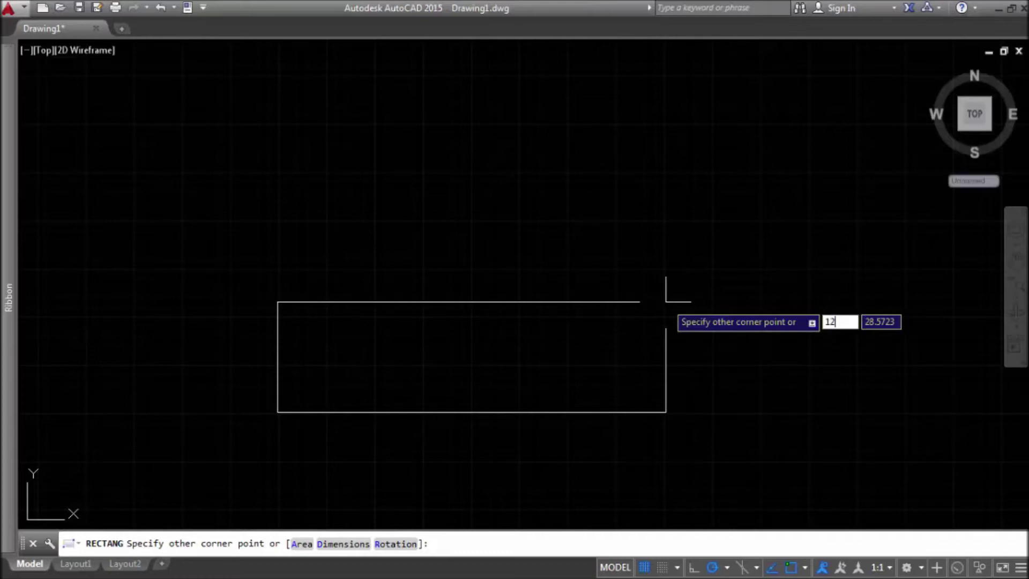
pyautogui.write('0')
pyautogui.press('Tab')
pyautogui.write('20')
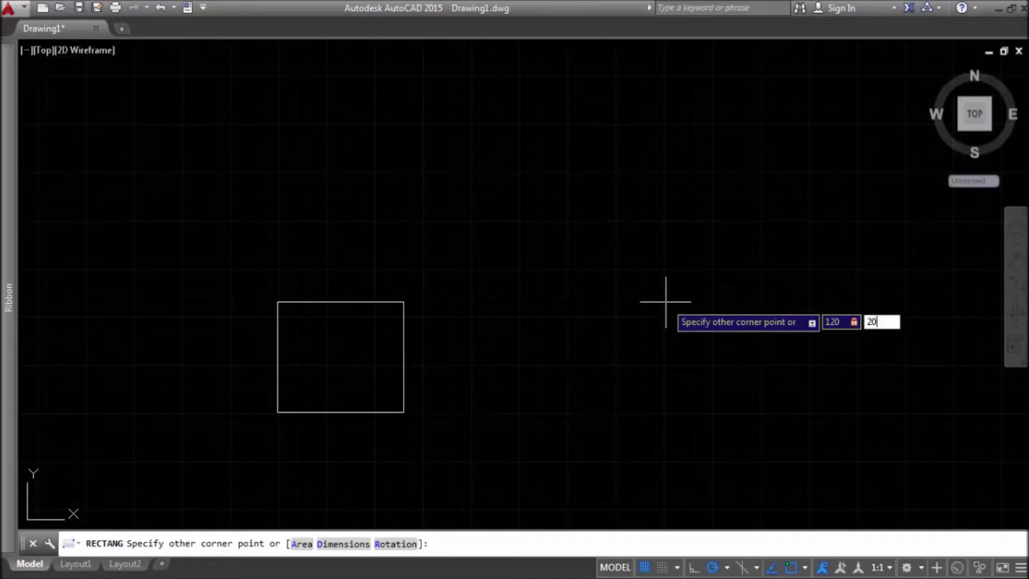
pyautogui.press('Return')
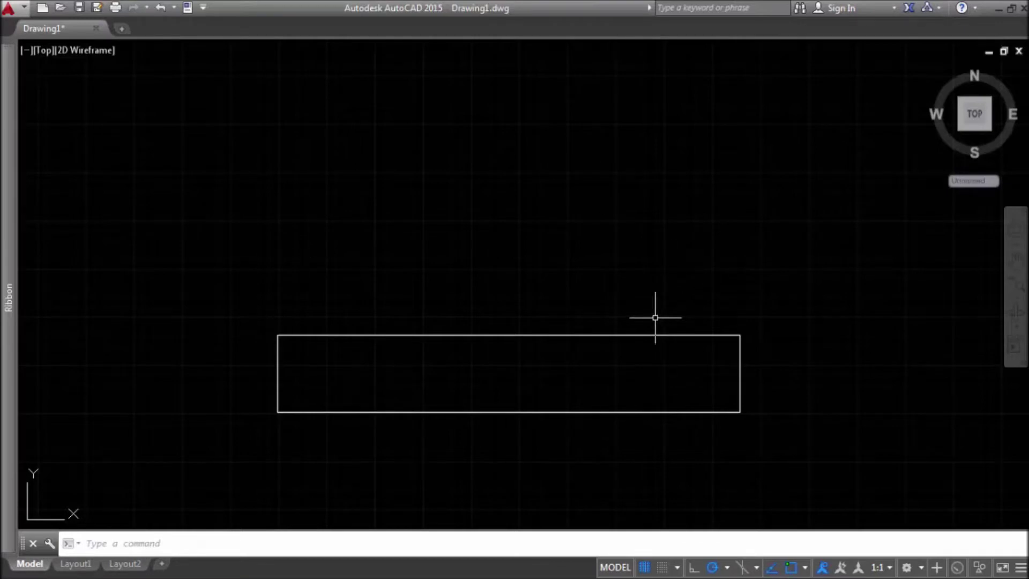
# - Draw a 5-sided polygon inscribed in a circle of radius 15, centred on the midpoint of the rectangle's right edge
pyautogui.moveTo(5, 134)
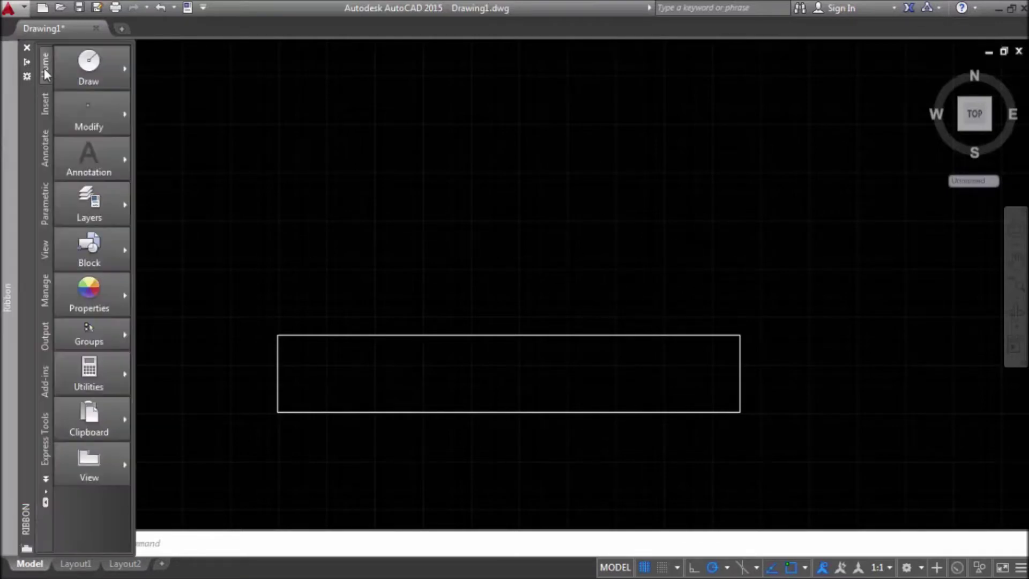
pyautogui.moveTo(88, 67)
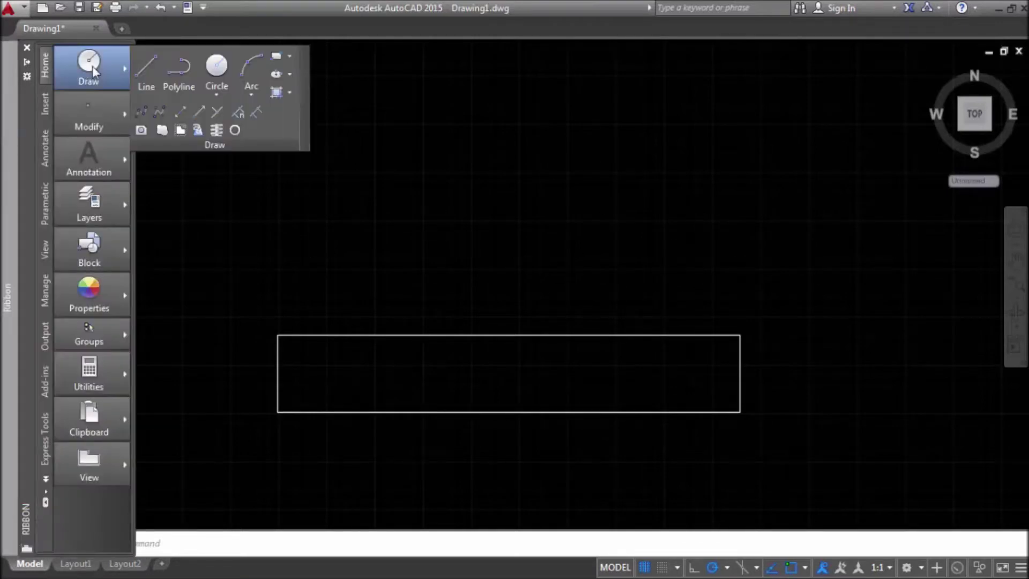
pyautogui.click(289, 56)
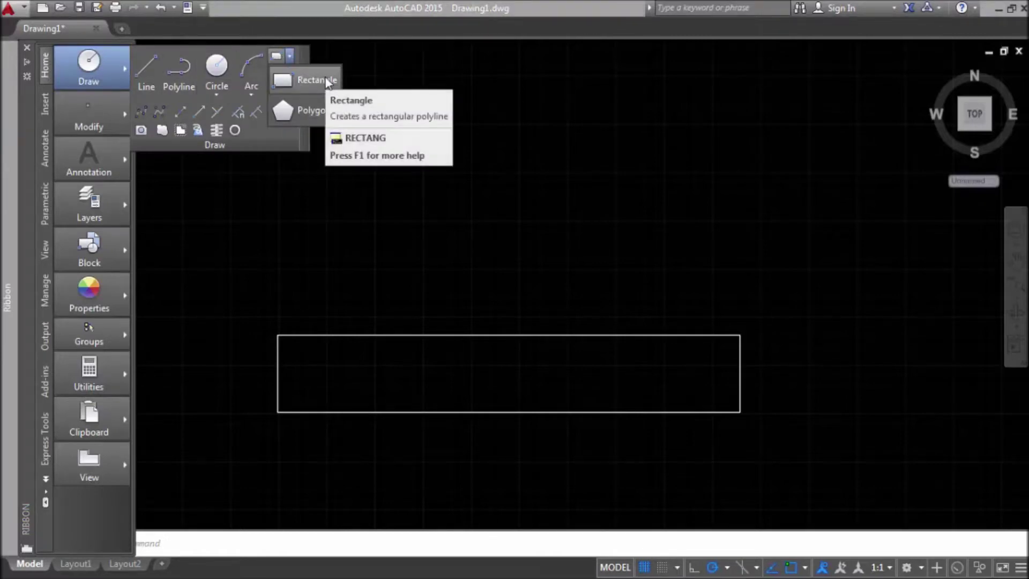
pyautogui.click(303, 110)
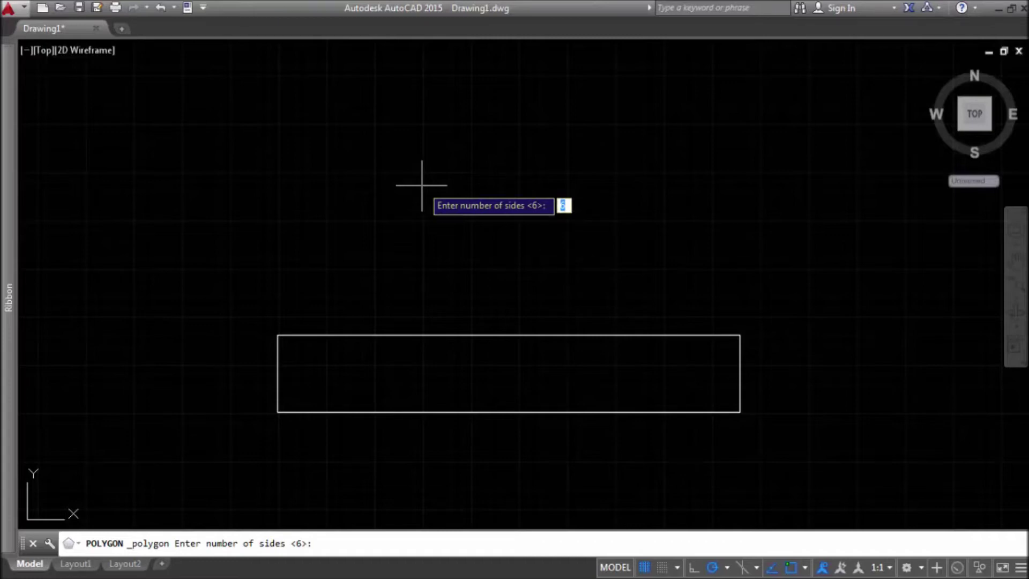
pyautogui.write('5')
pyautogui.press('Return')
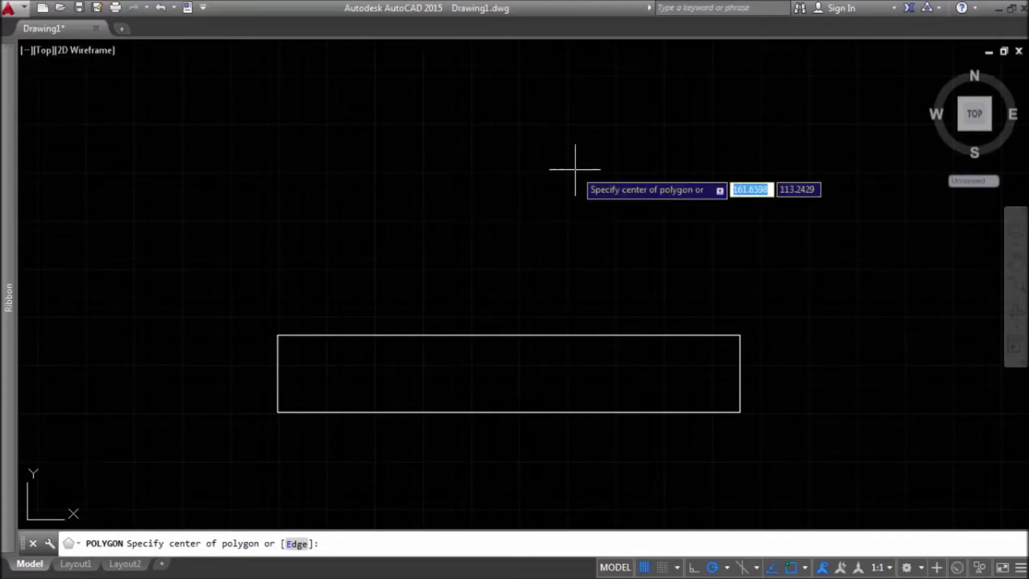
pyautogui.click(740, 374)
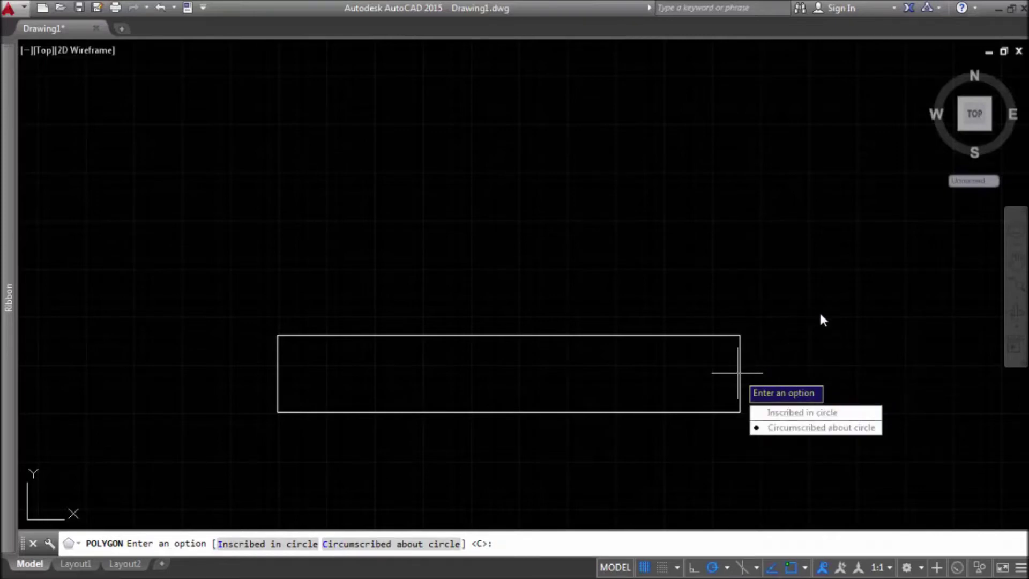
pyautogui.click(838, 413)
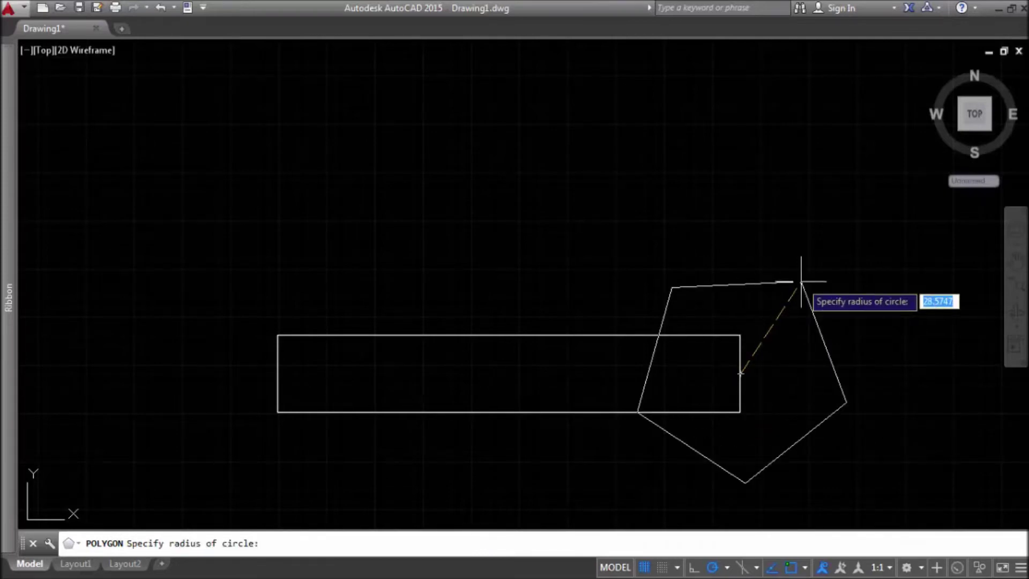
pyautogui.write('1')
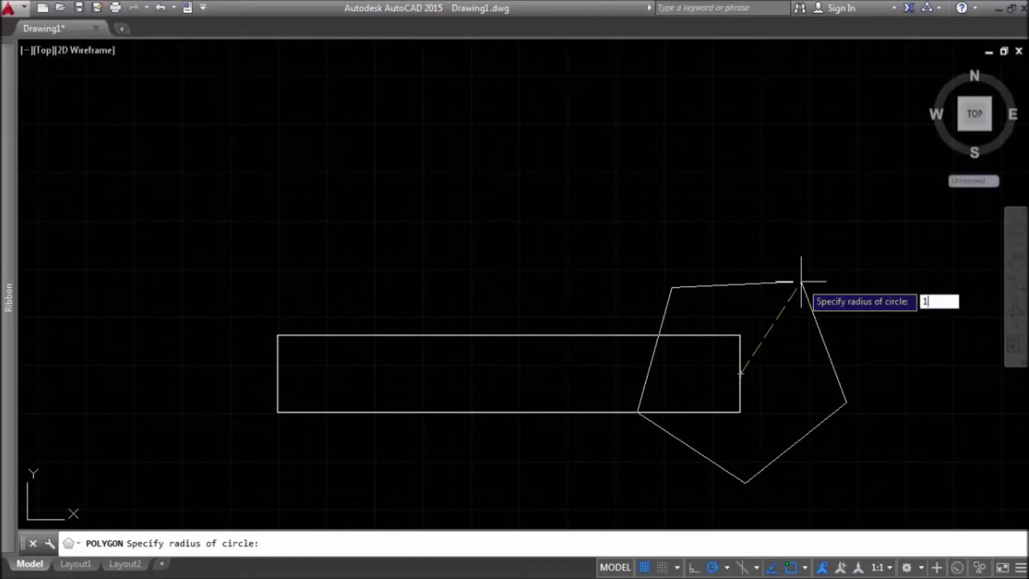
pyautogui.write('5')
pyautogui.press('Return')
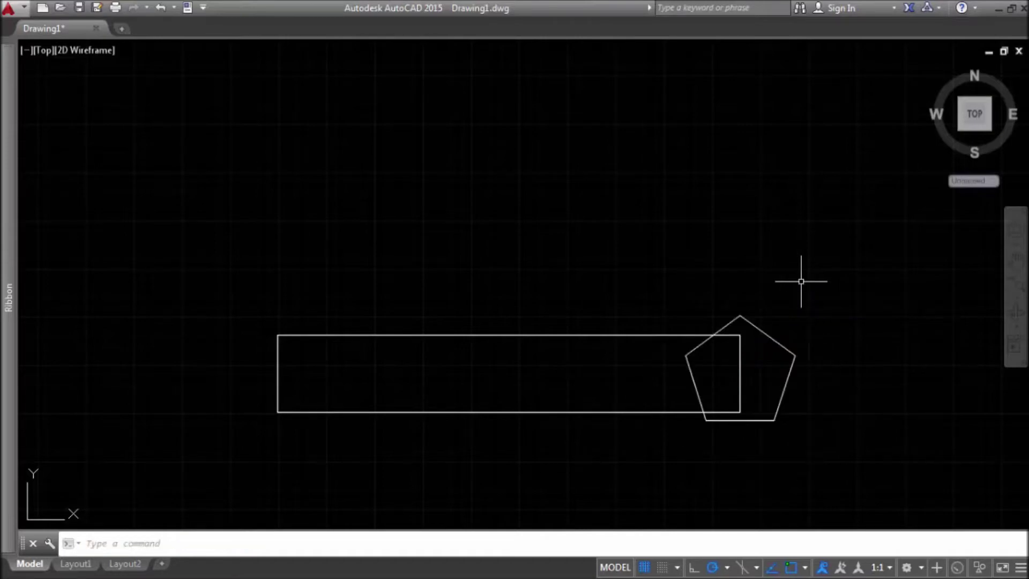
# - Draw a second 5-sided polygon around the same centre as the pentagon, inscribed in a circle of radius 20
pyautogui.press('Return')
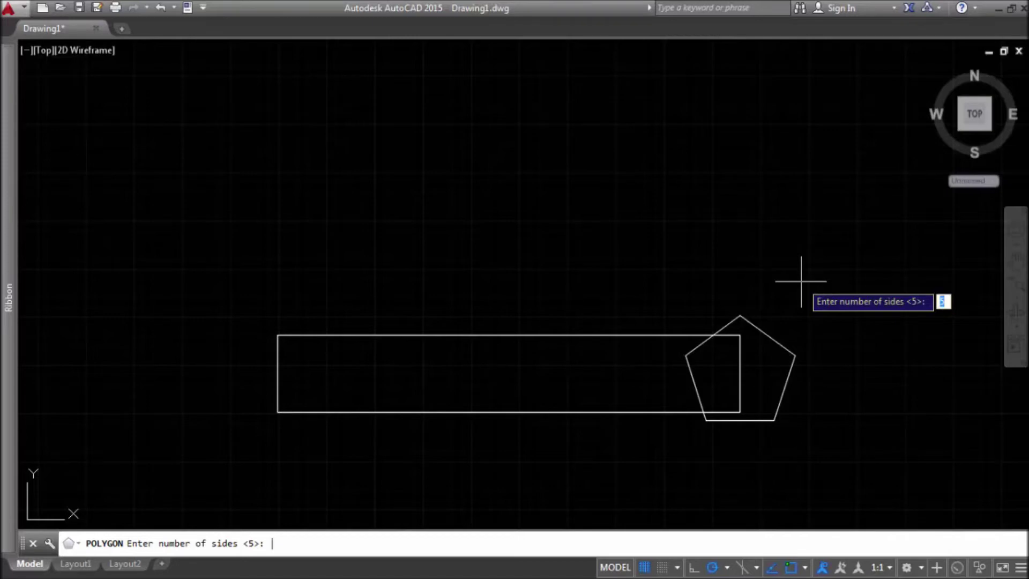
pyautogui.press('Escape')
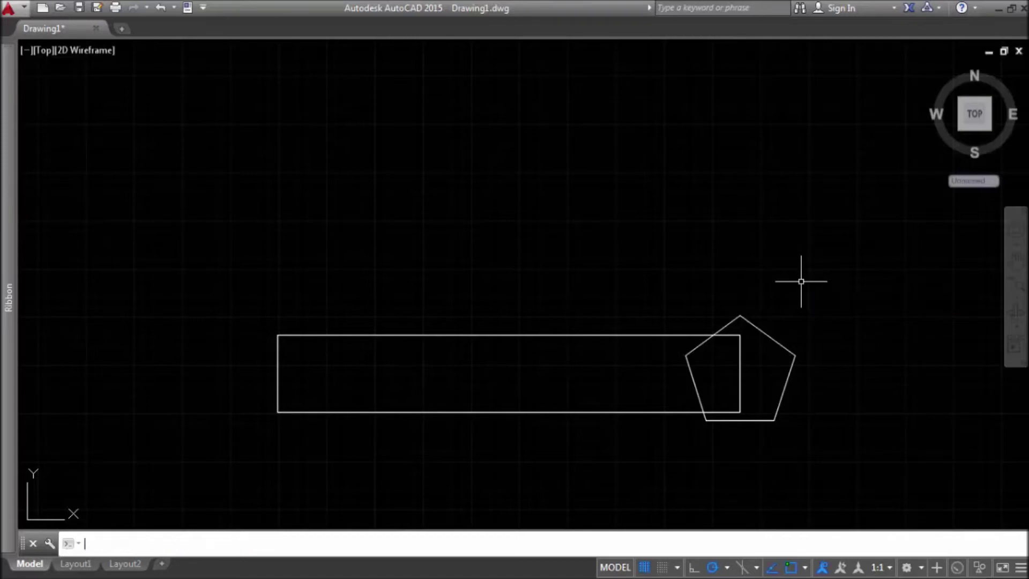
pyautogui.write('POL')
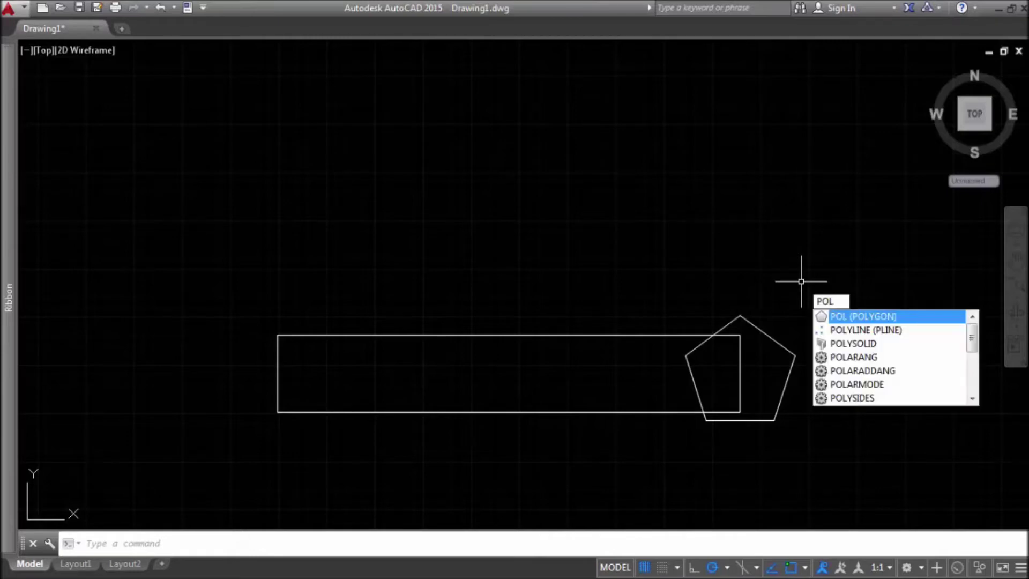
pyautogui.click(851, 317)
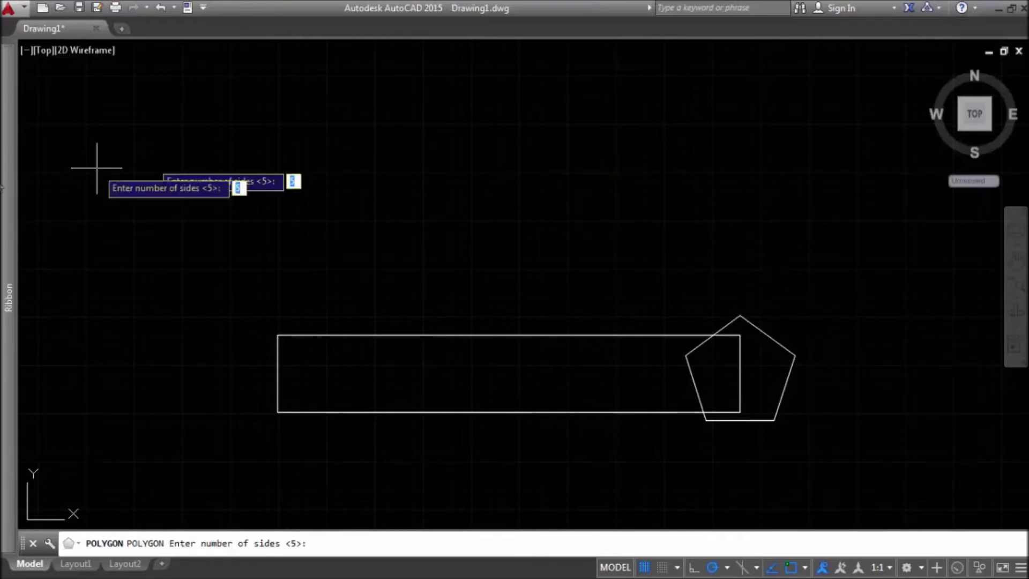
pyautogui.moveTo(8, 166)
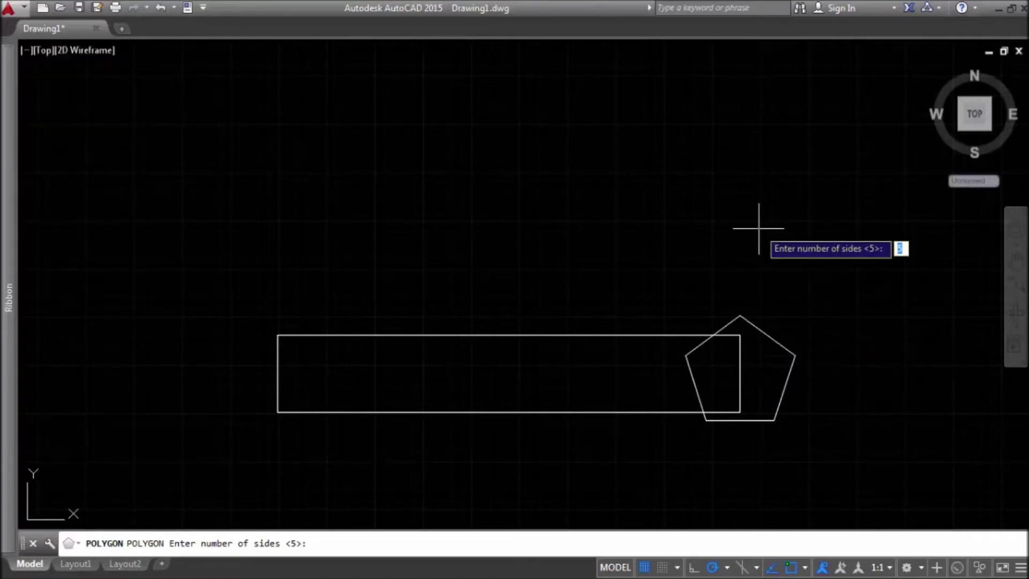
pyautogui.write('5')
pyautogui.press('Return')
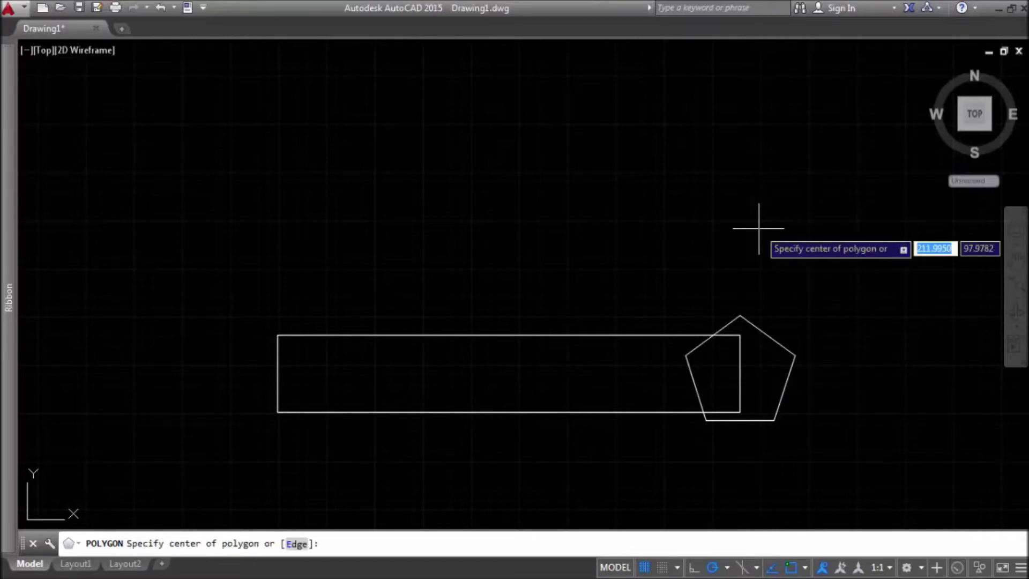
pyautogui.click(743, 371)
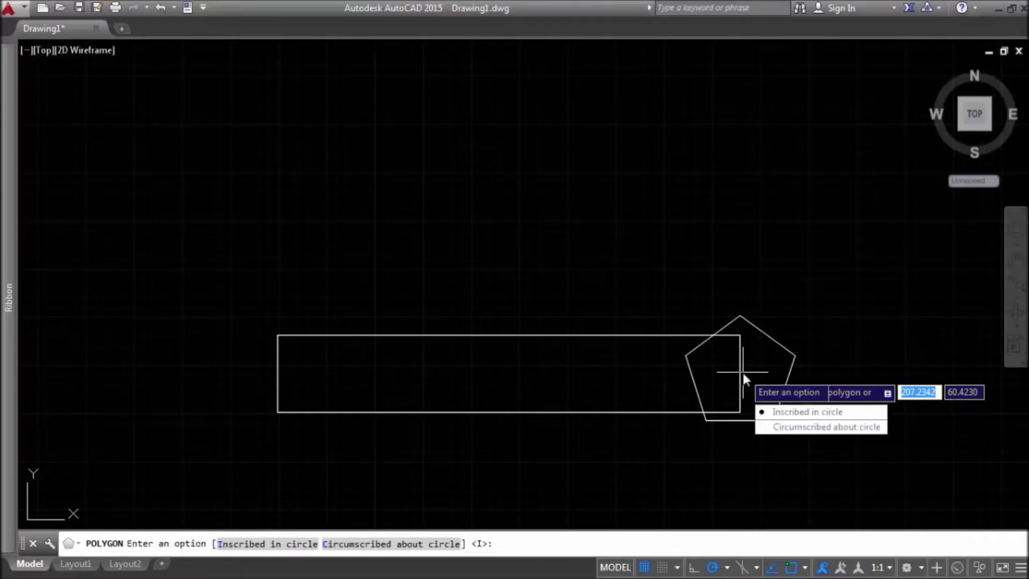
pyautogui.click(803, 414)
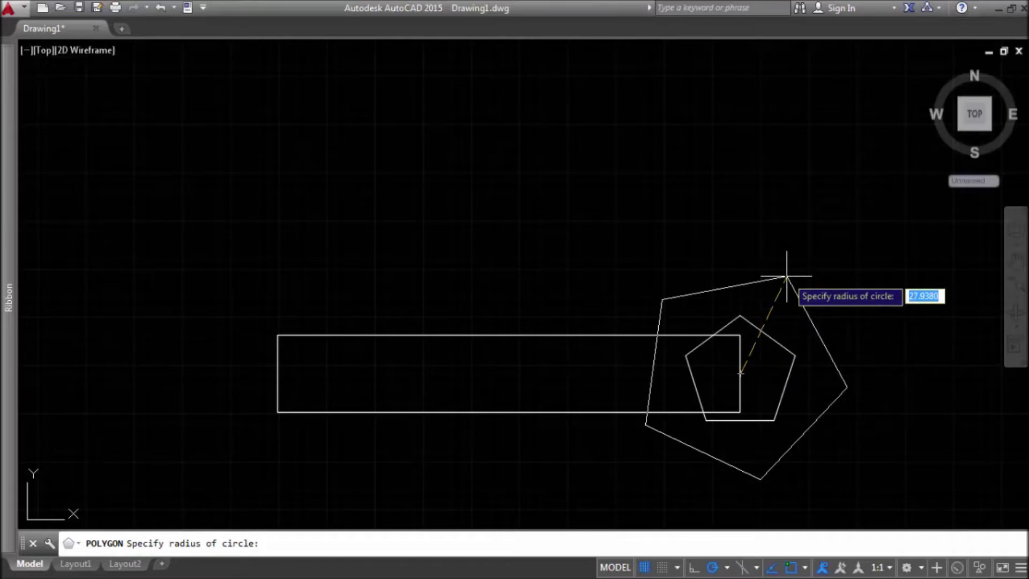
pyautogui.write('20')
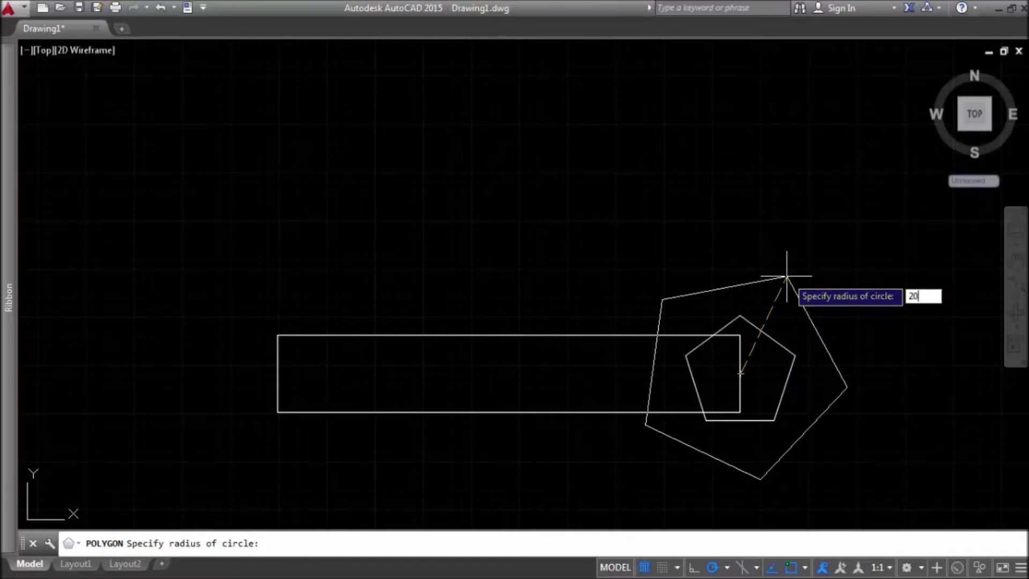
pyautogui.press('Return')
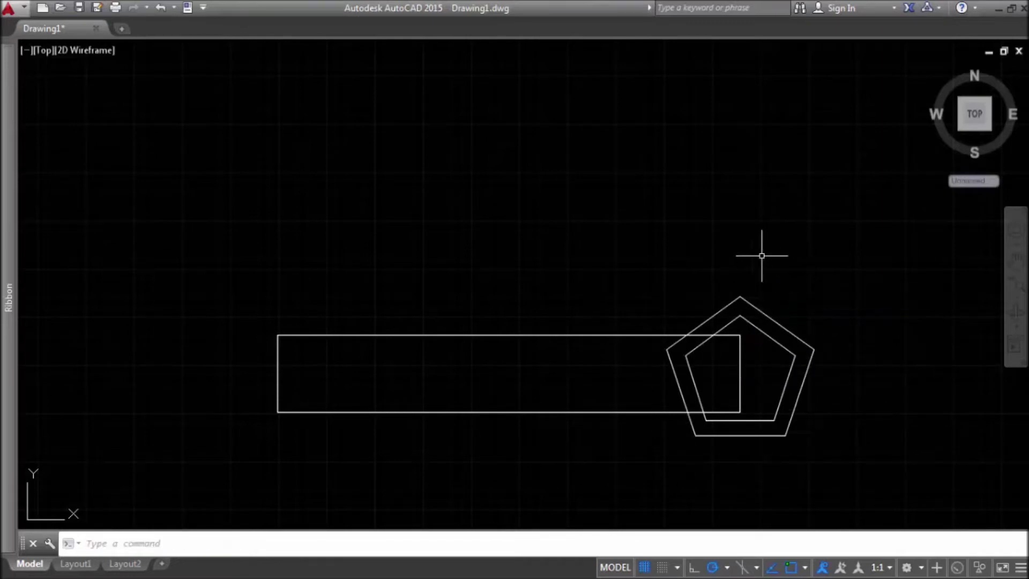
# - Draw a circle of radius 20 centred on the midpoint of the rectangle's right edge, around the pentagons
pyautogui.write('c')
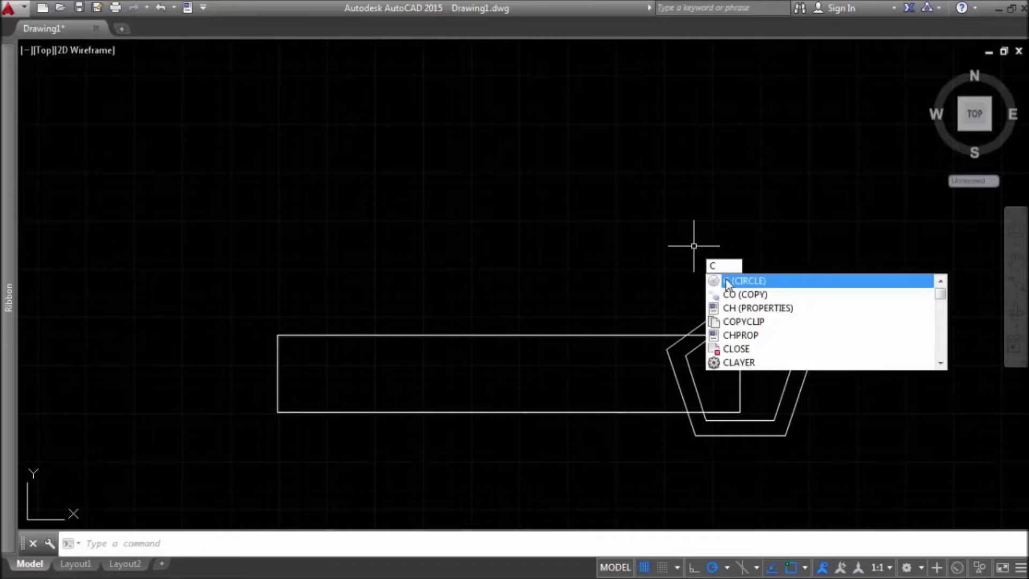
pyautogui.press('Return')
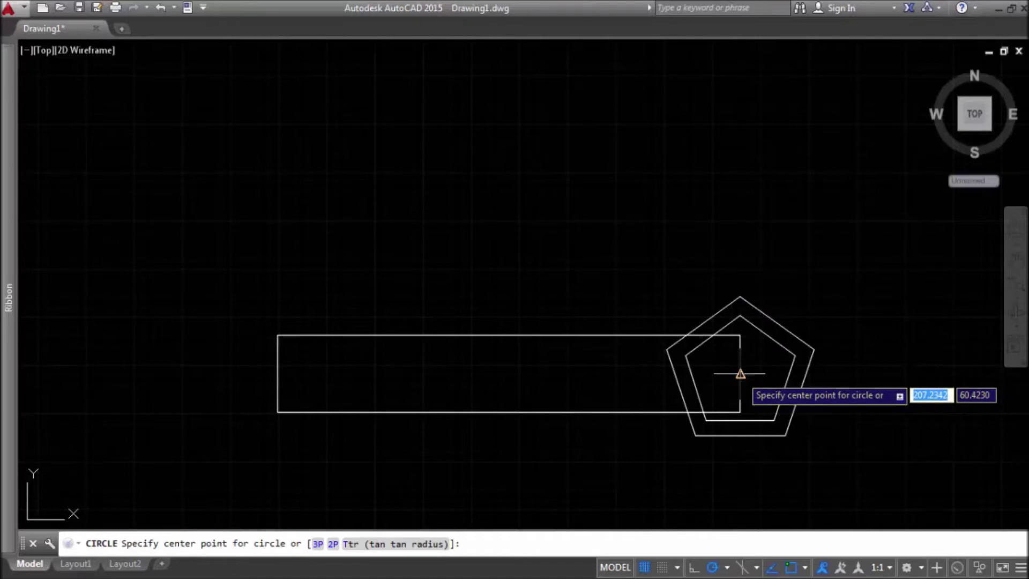
pyautogui.click(740, 374)
pyautogui.write('20')
pyautogui.press('Return')
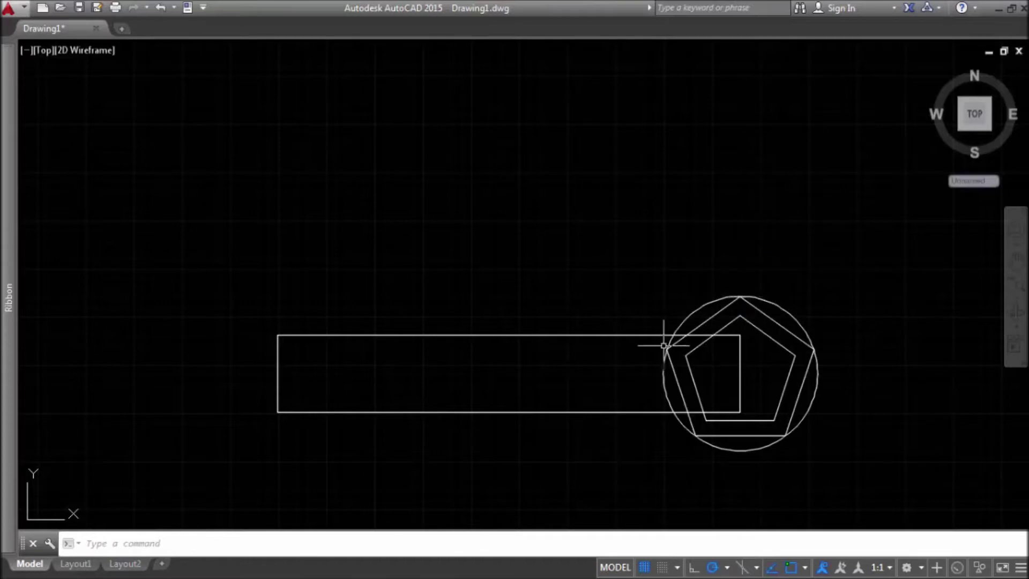
pyautogui.moveTo(716, 315)
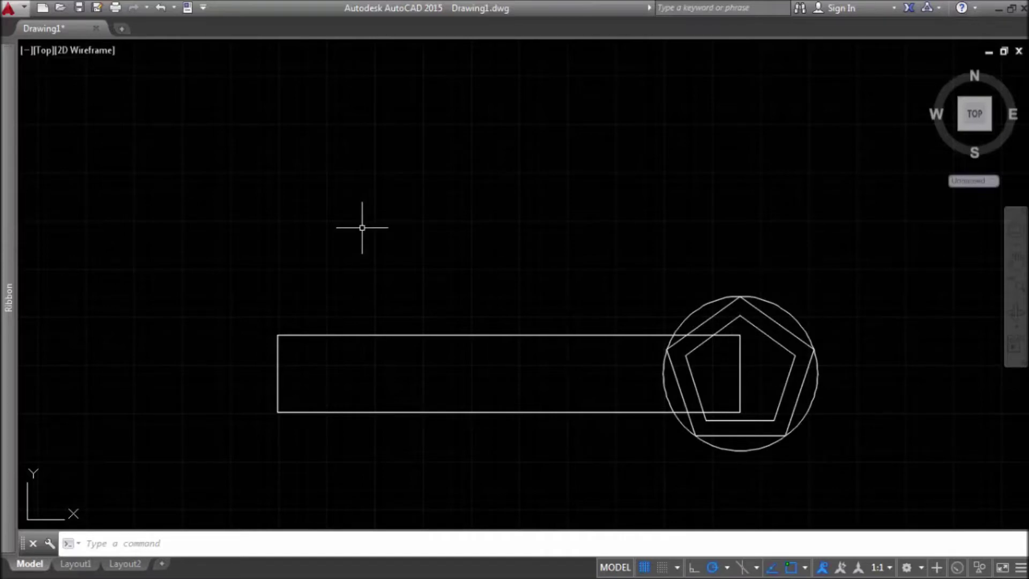
# - Draw a 6-sided polygon circumscribed about a circle of radius 20, centred on the midpoint of the rectangle's left edge
pyautogui.write('POL')
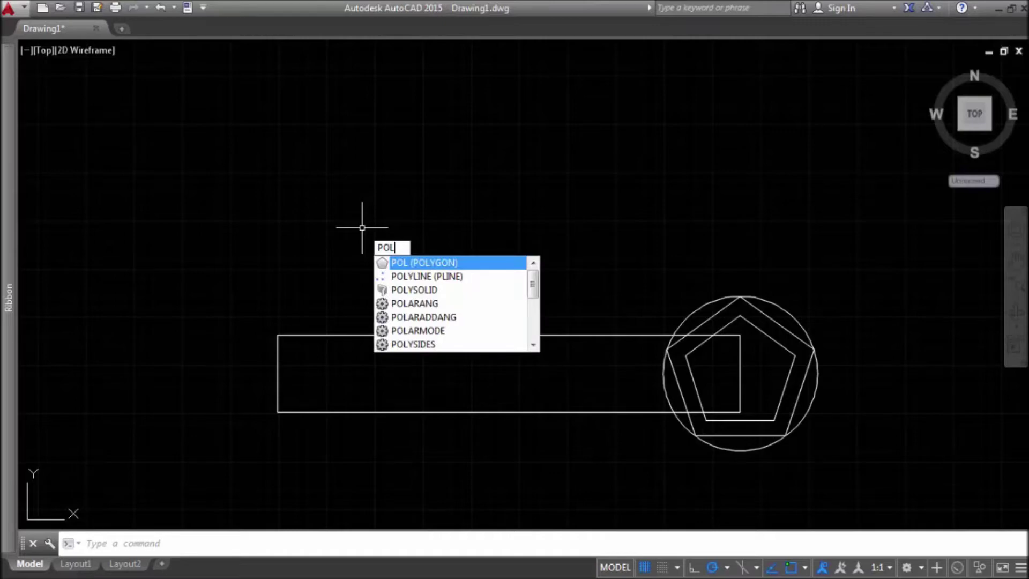
pyautogui.press('Return')
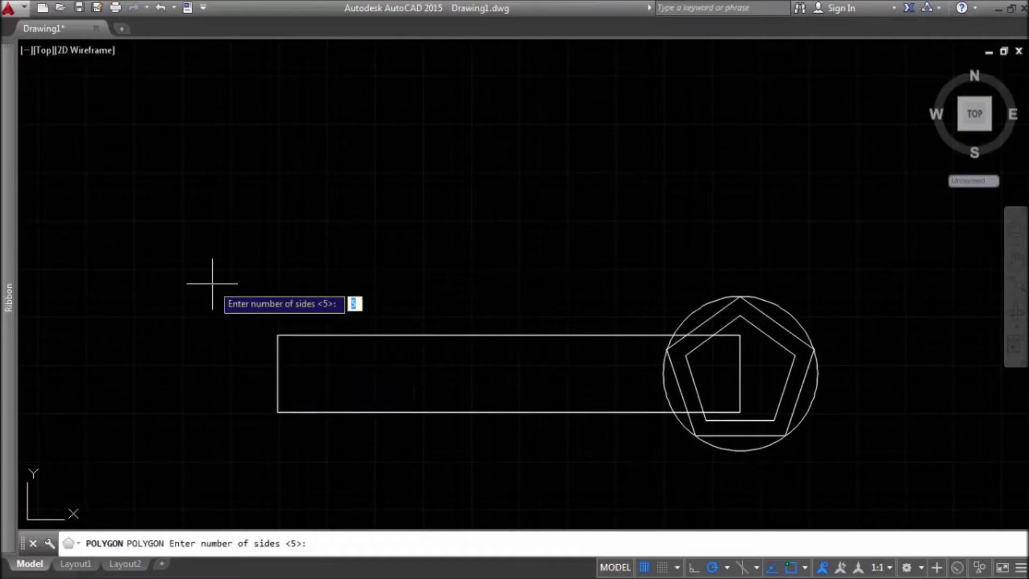
pyautogui.write('6')
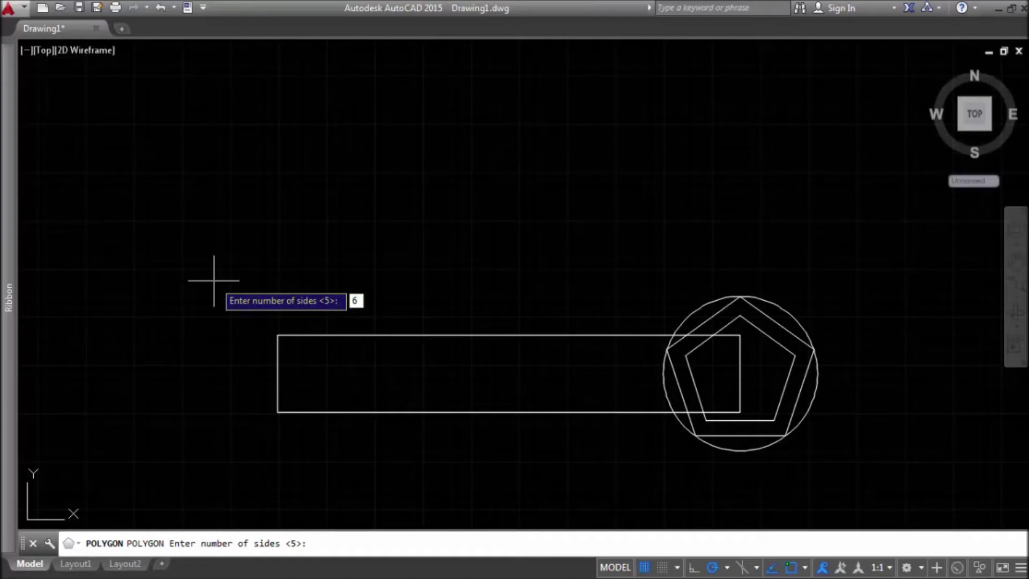
pyautogui.press('Return')
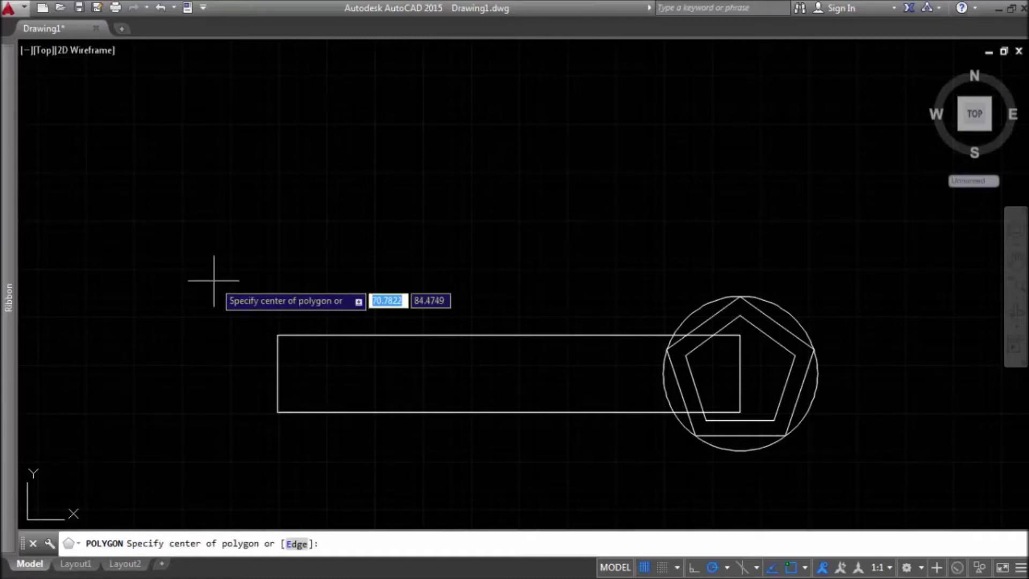
pyautogui.click(277, 373)
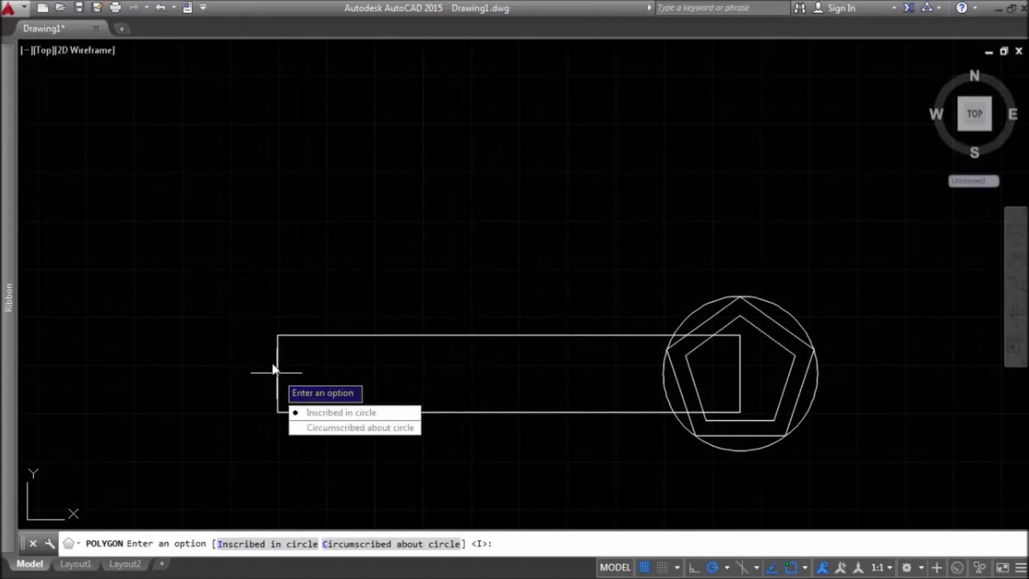
pyautogui.click(343, 427)
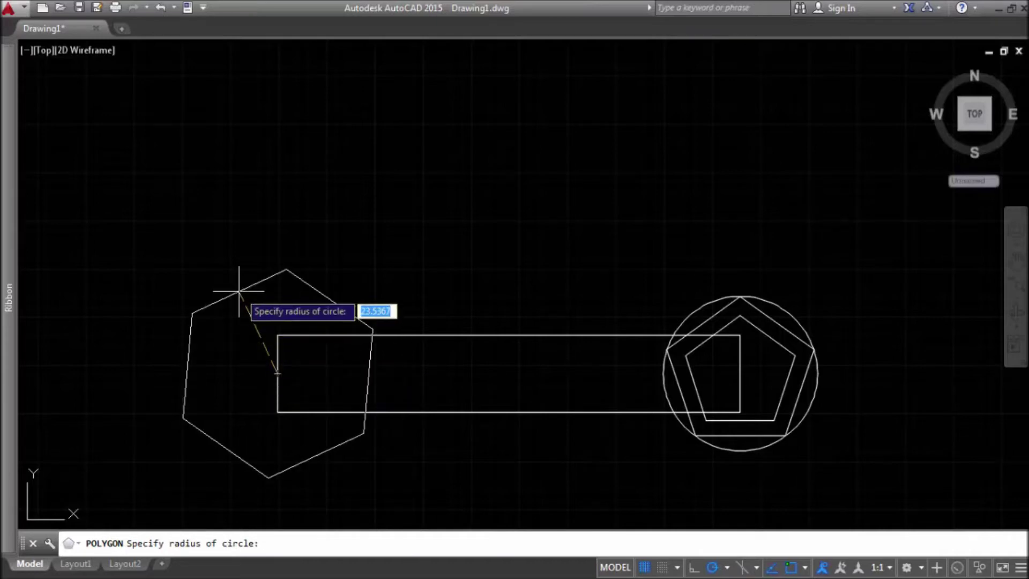
pyautogui.write('20')
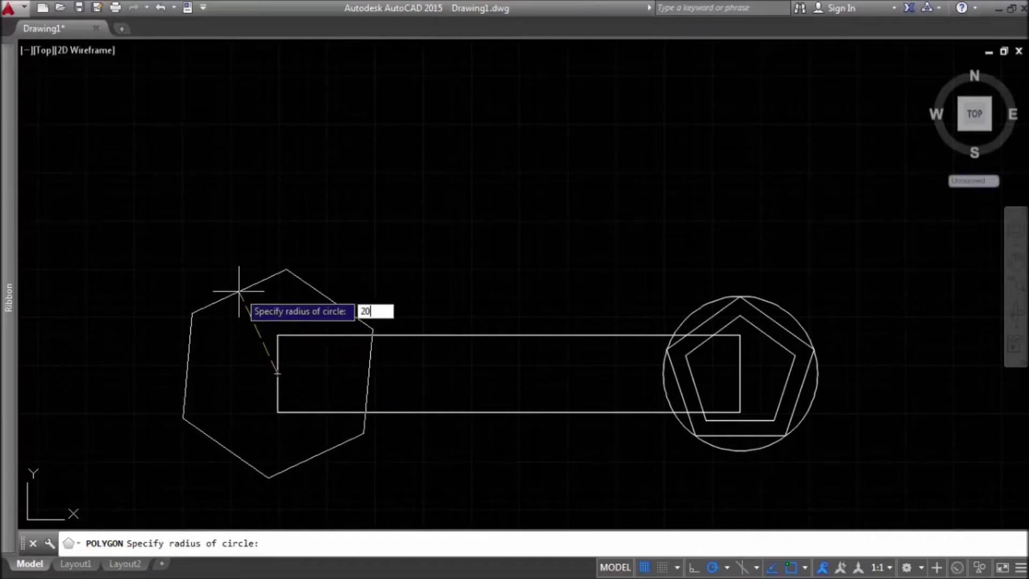
pyautogui.press('Return')
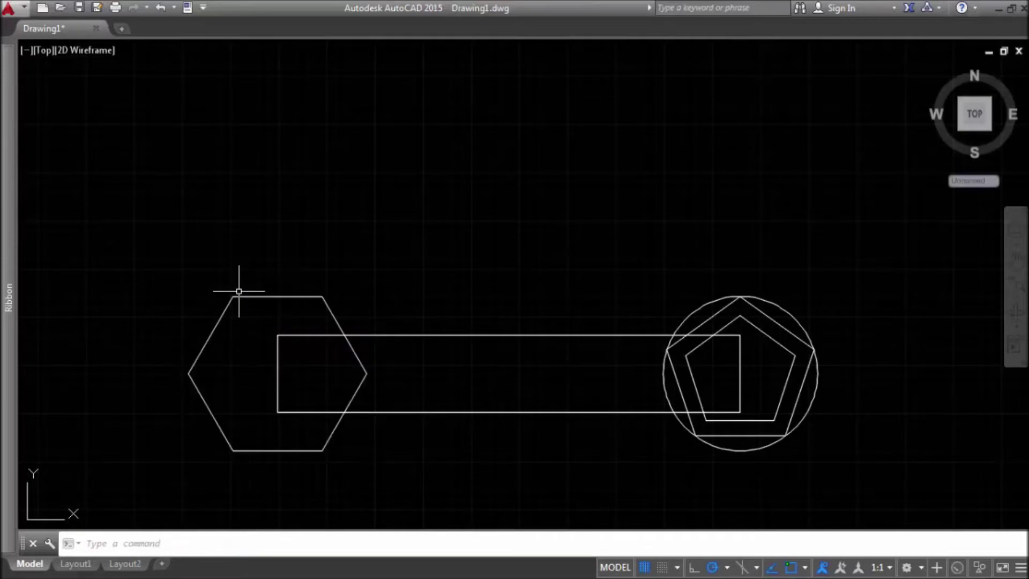
# - Draw a second 6-sided polygon around the same centre as the hexagon, circumscribed about a circle of radius 30
pyautogui.press('Return')
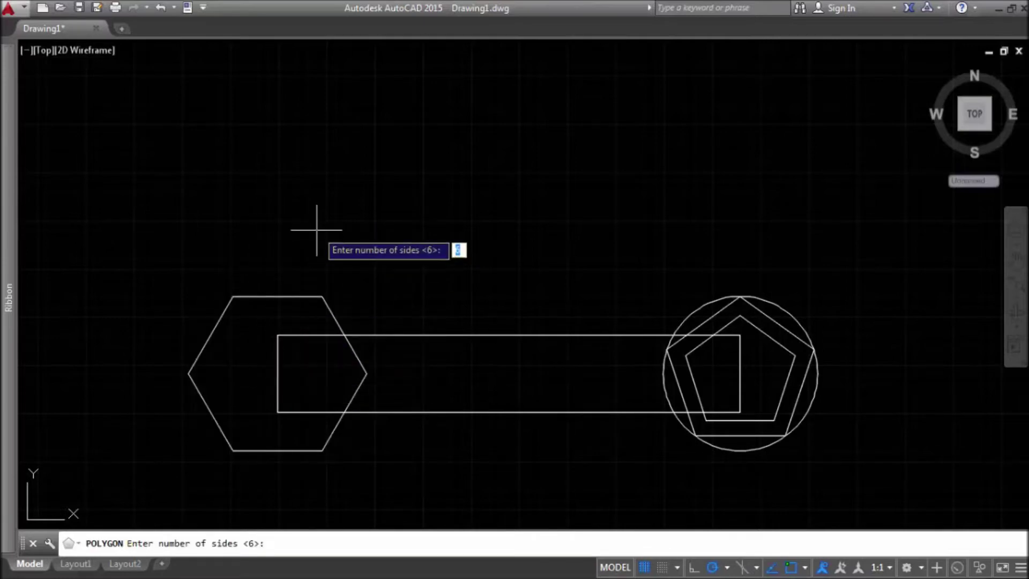
pyautogui.write('6')
pyautogui.press('Return')
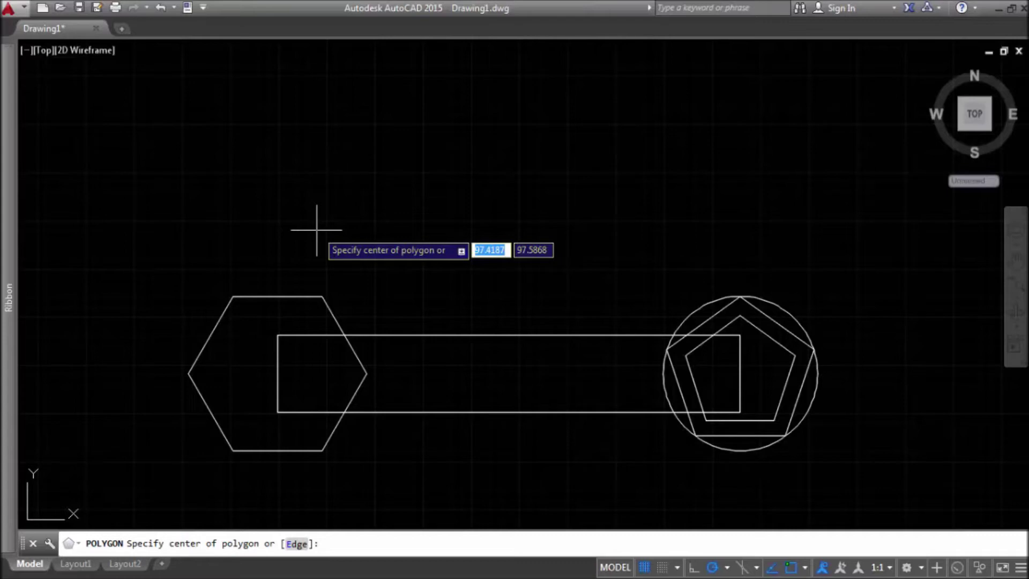
pyautogui.click(277, 372)
pyautogui.press('Down')
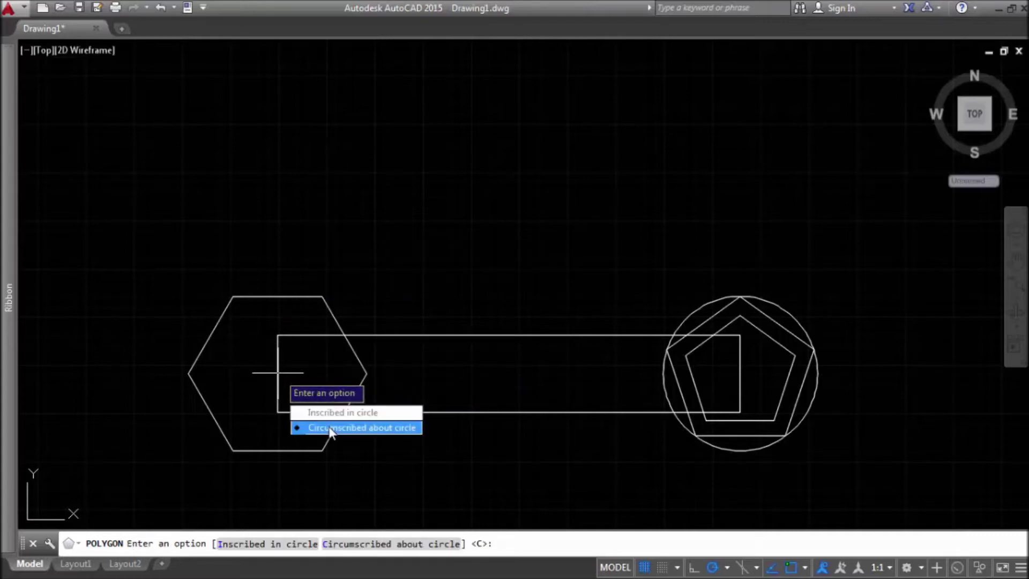
pyautogui.press('Return')
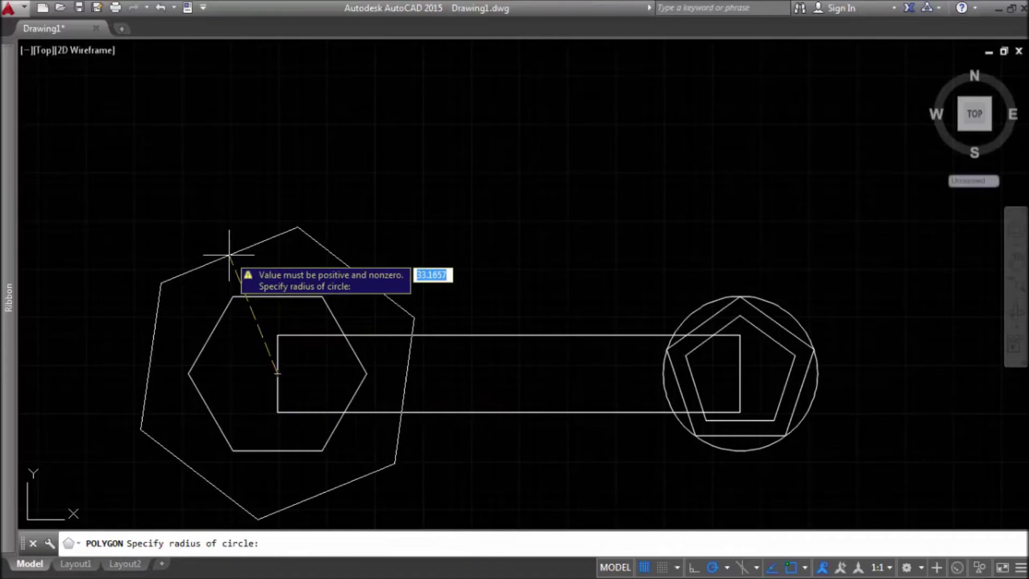
pyautogui.write('30')
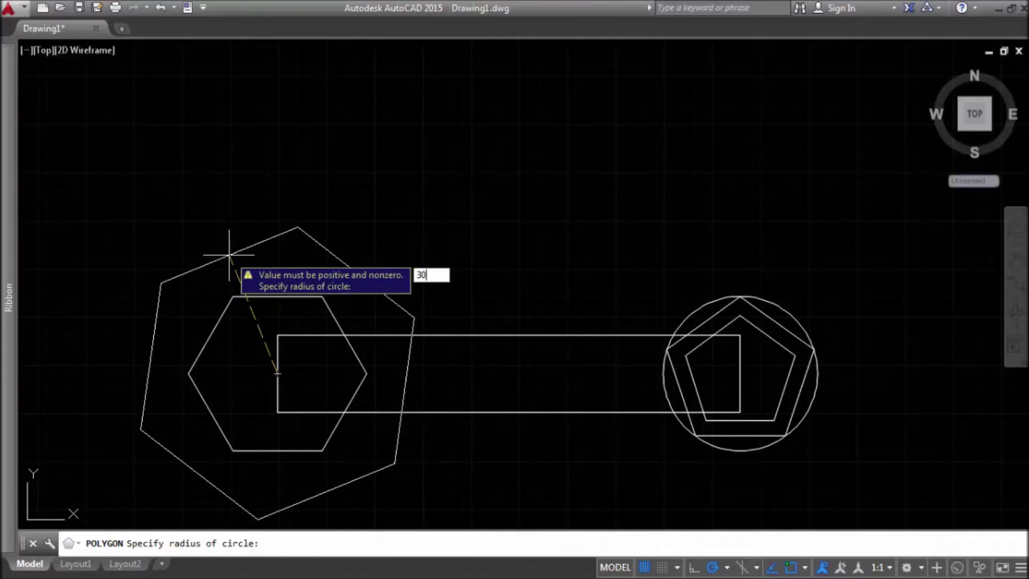
pyautogui.press('Return')
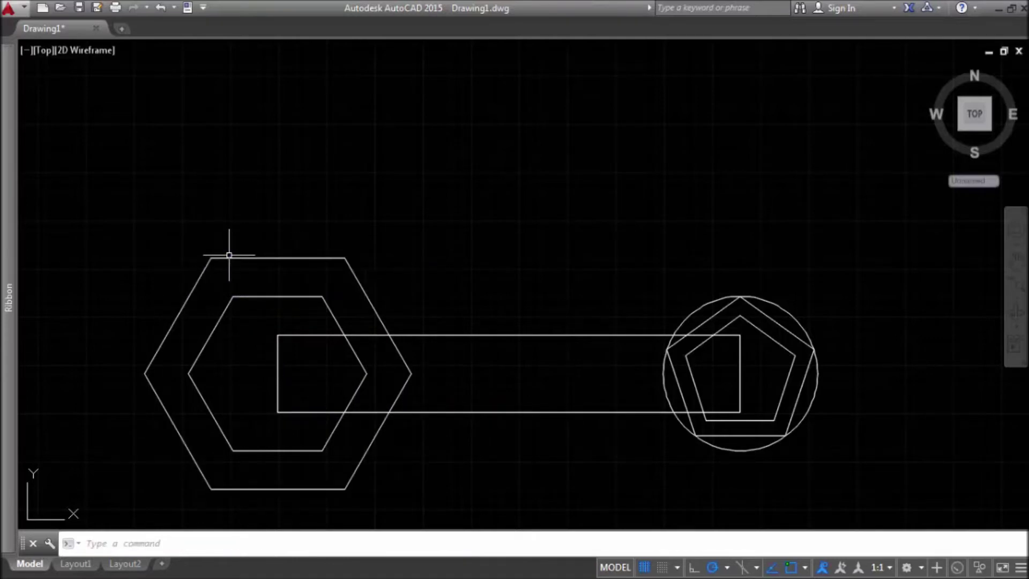
# - Draw a circle of radius 30 centred on the midpoint of the rectangle's left edge, inside the outer hexagon
pyautogui.write('c')
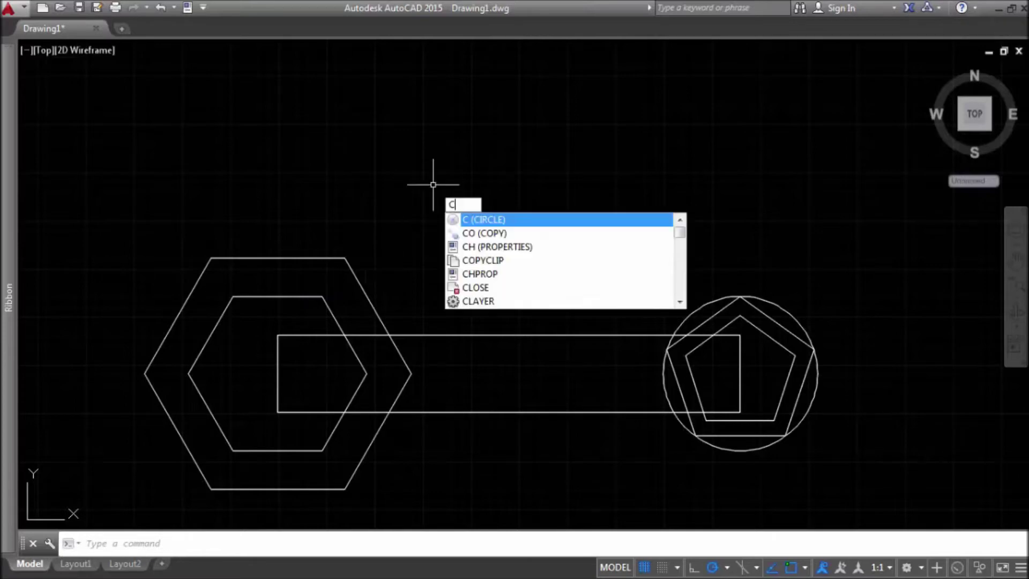
pyautogui.press('Return')
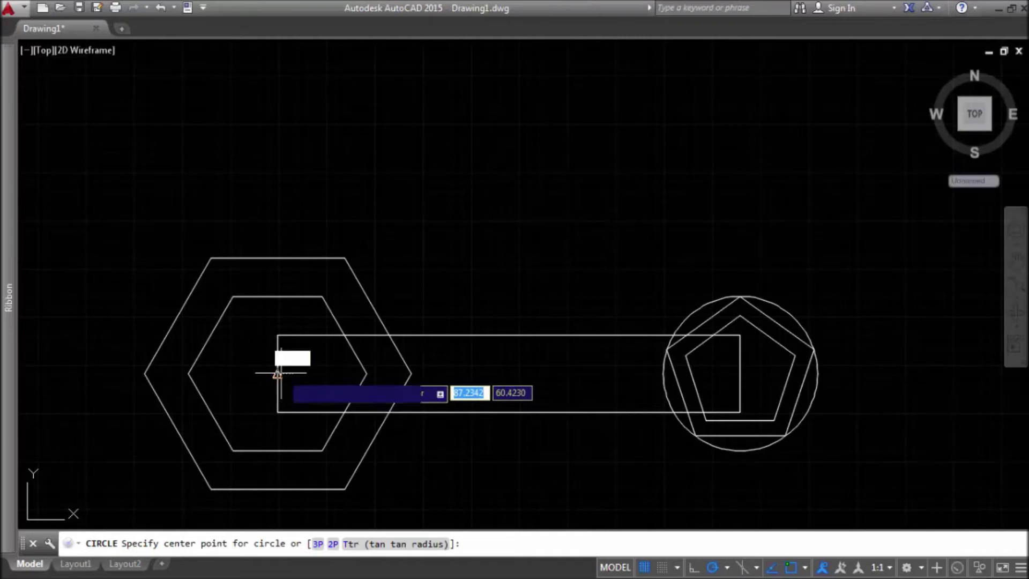
pyautogui.click(277, 374)
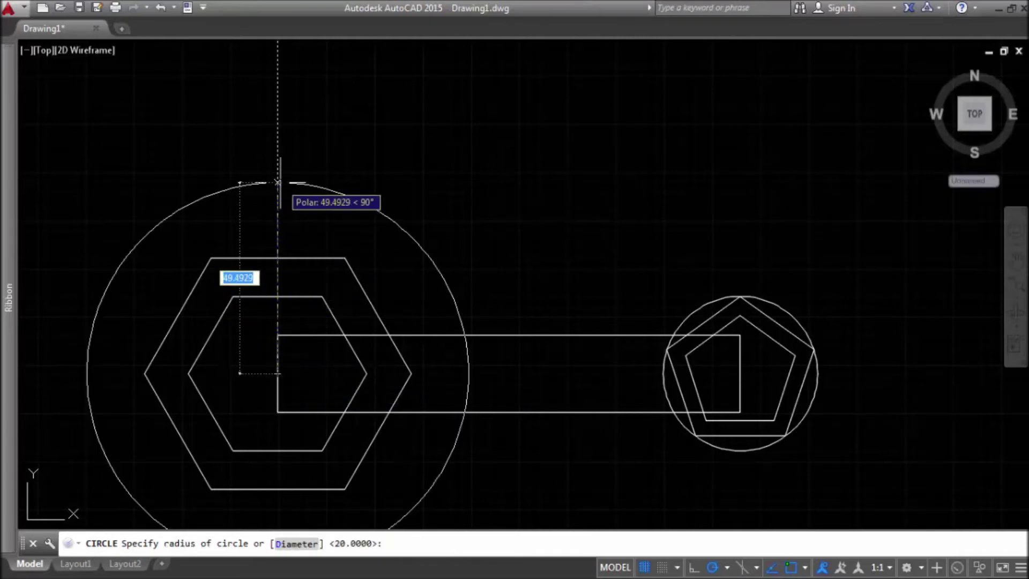
pyautogui.write('30')
pyautogui.press('Return')
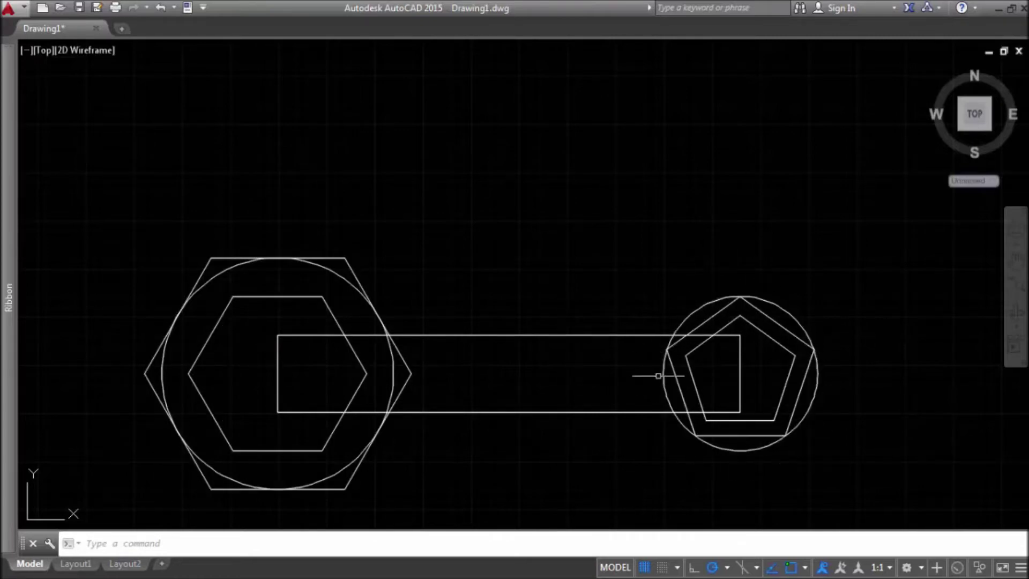
# - Delete the outer pentagon inside the circle at the rectangle's right end
pyautogui.click(711, 319)
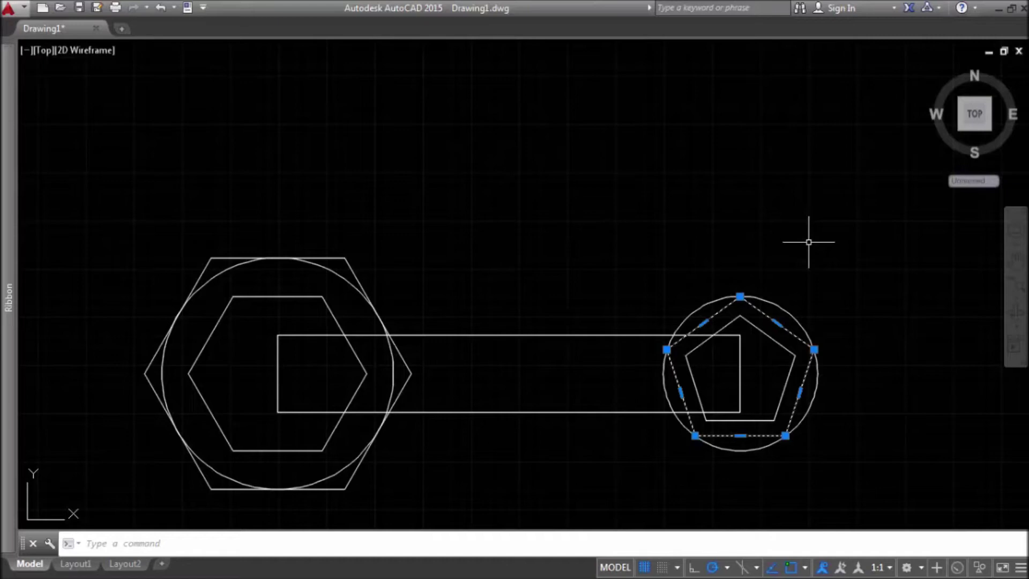
pyautogui.press('Delete')
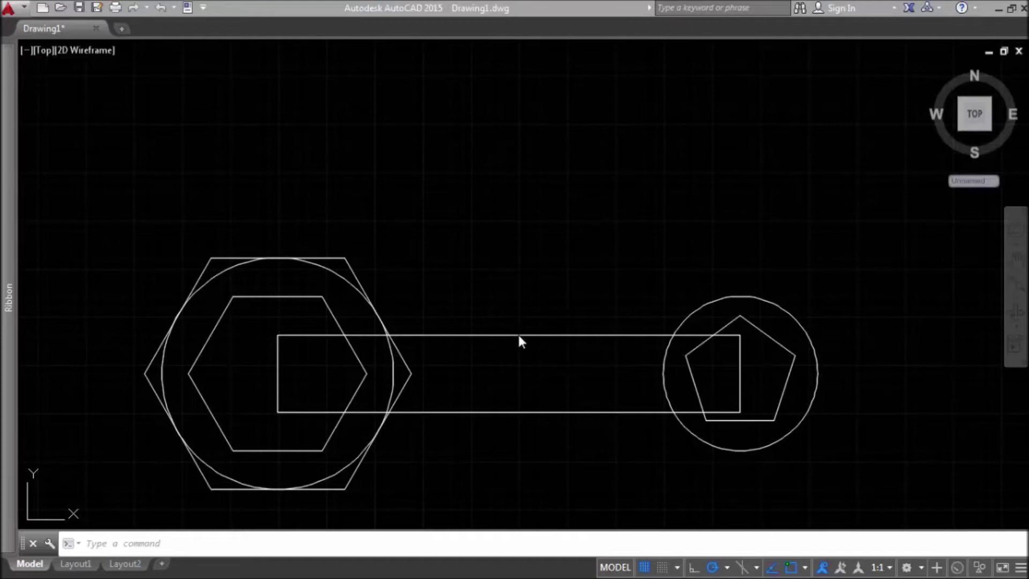
pyautogui.click(549, 335)
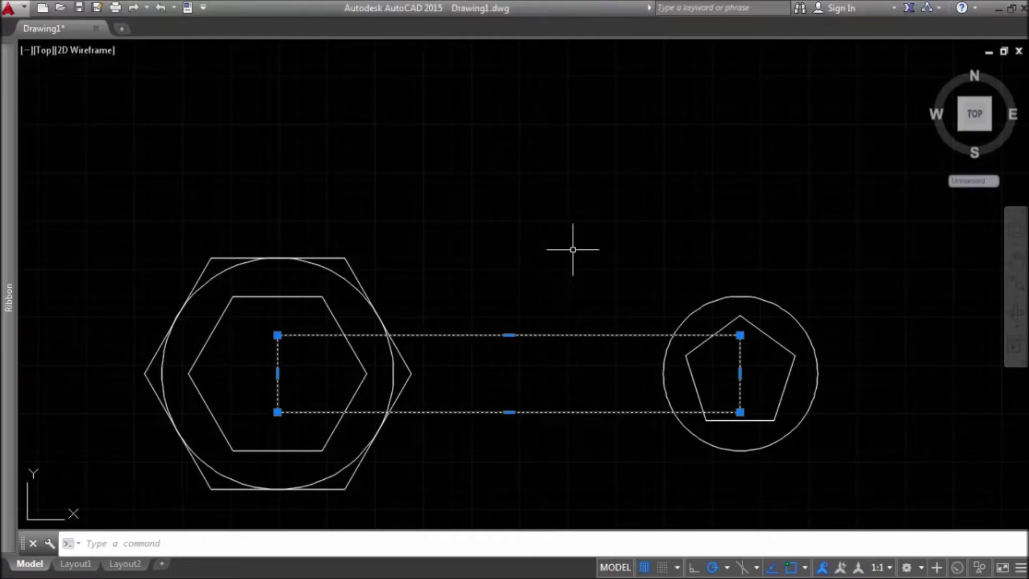
pyautogui.press('Escape')
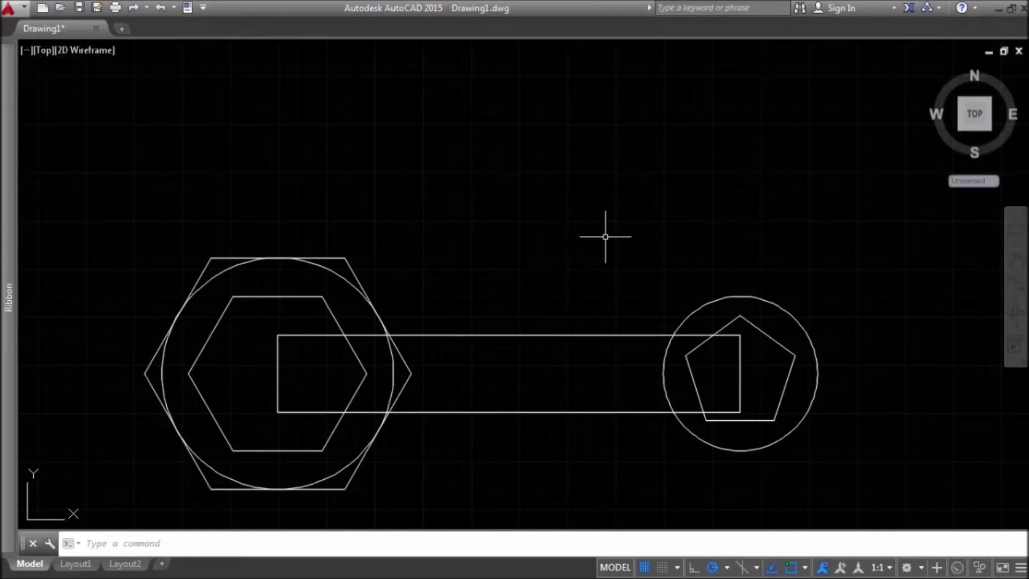
pyautogui.click(698, 308)
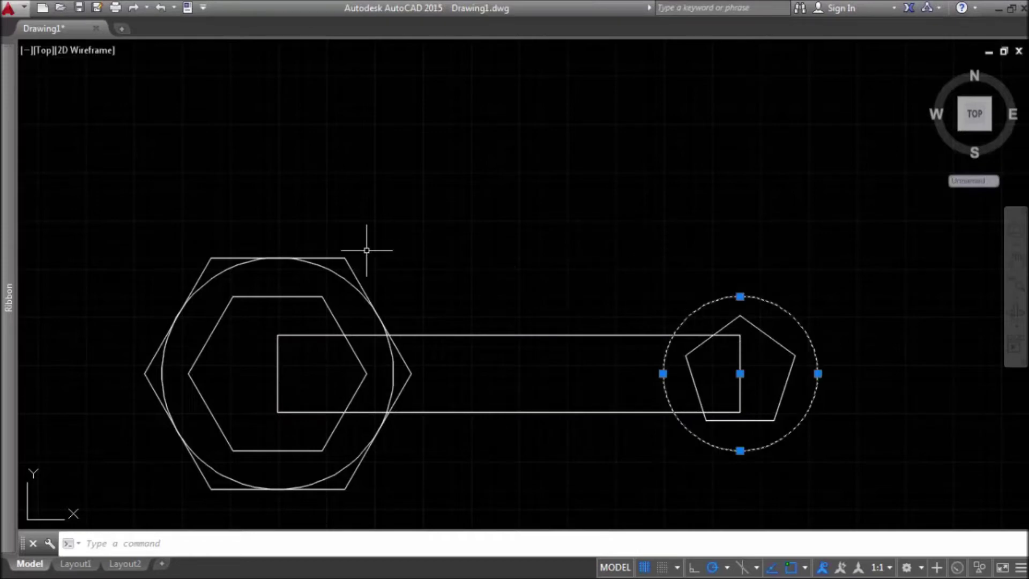
pyautogui.click(352, 267)
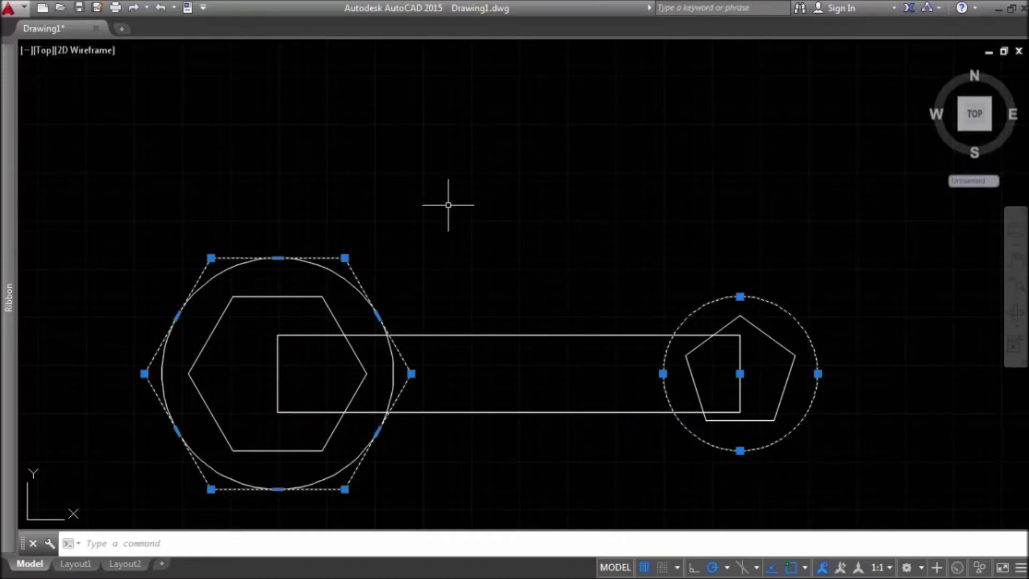
pyautogui.press('Escape')
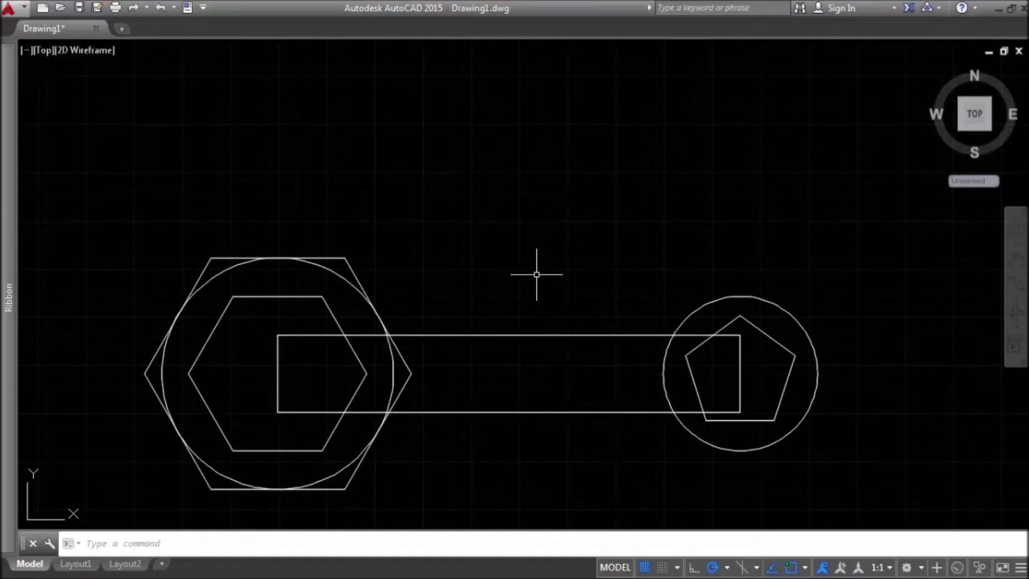
# - Trim the rectangle's long edges inside the right-hand circle and the outer hexagon, using the rectangle, outer hexagon and right-hand circle as cutting edges
pyautogui.write('TR')
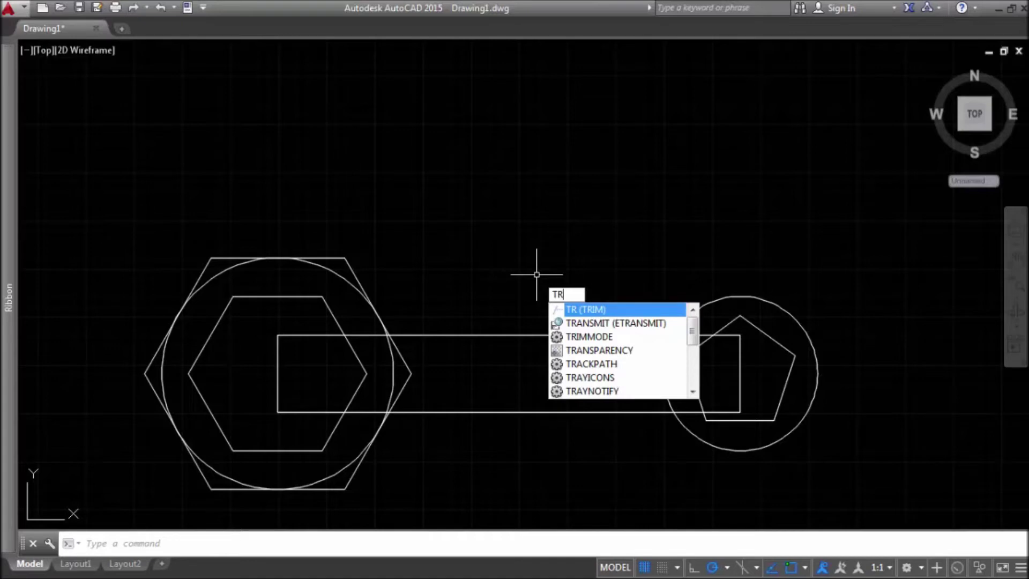
pyautogui.press('Return')
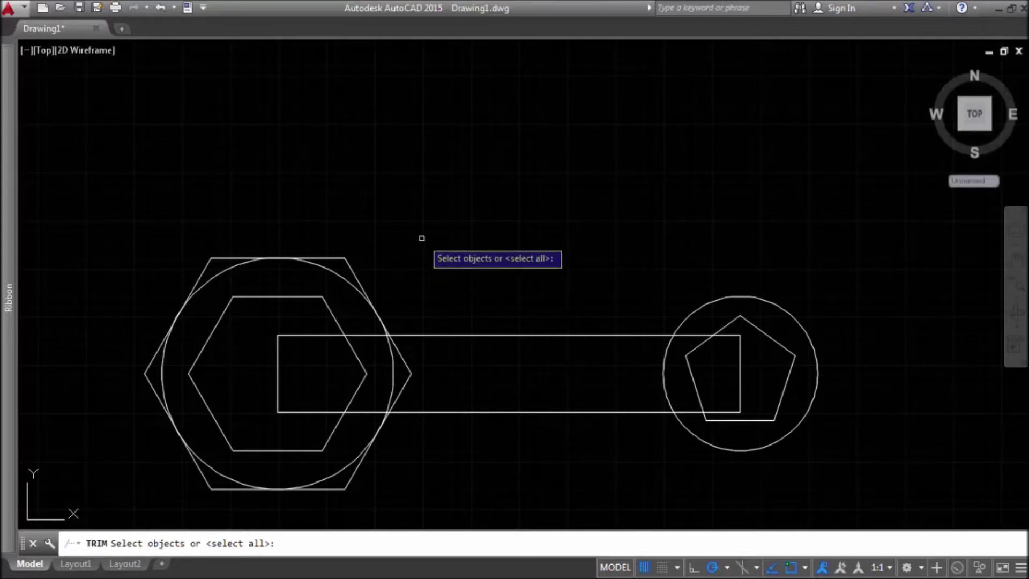
pyautogui.click(467, 335)
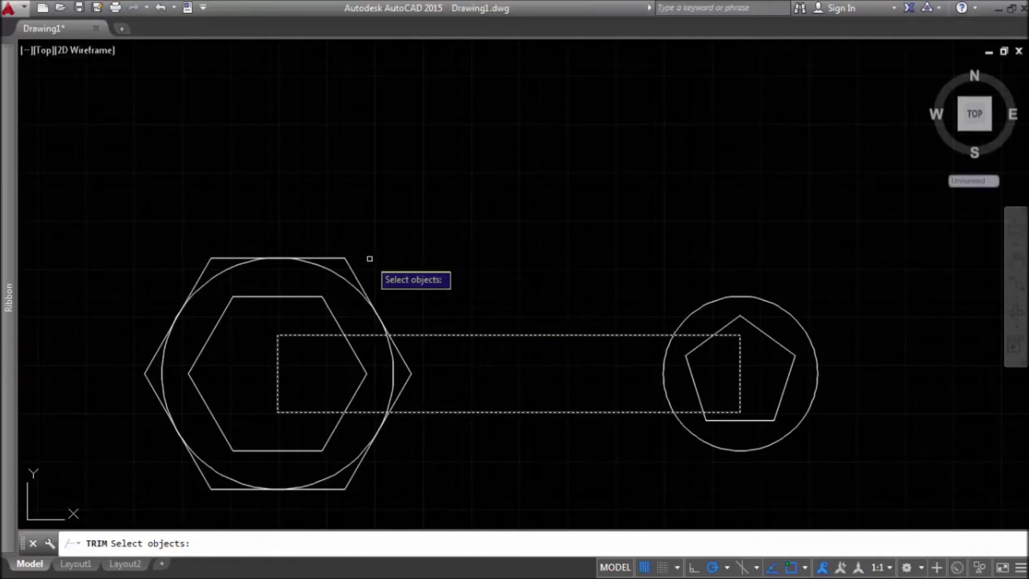
pyautogui.click(349, 267)
pyautogui.click(708, 302)
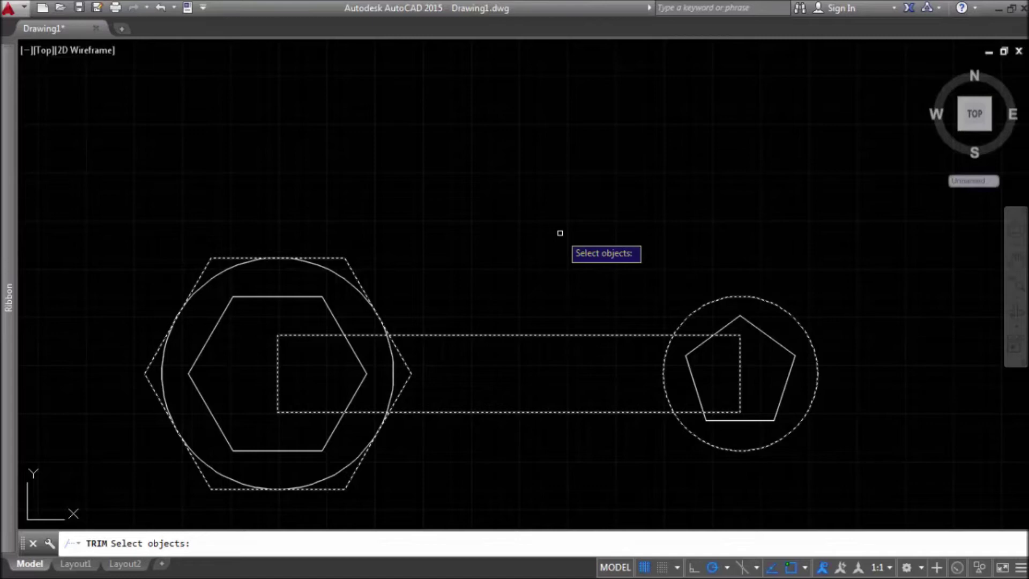
pyautogui.press('Return')
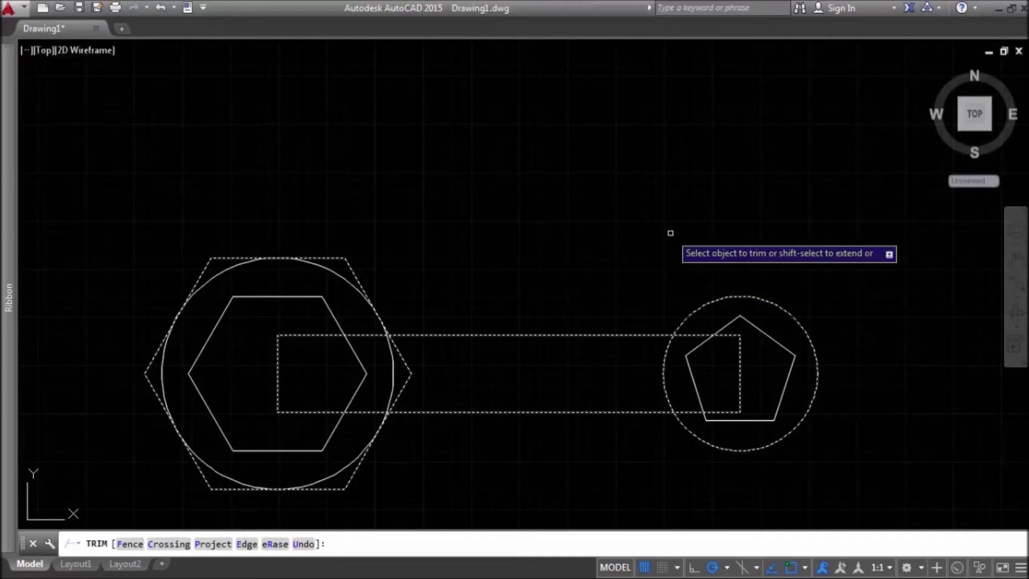
pyautogui.click(689, 334)
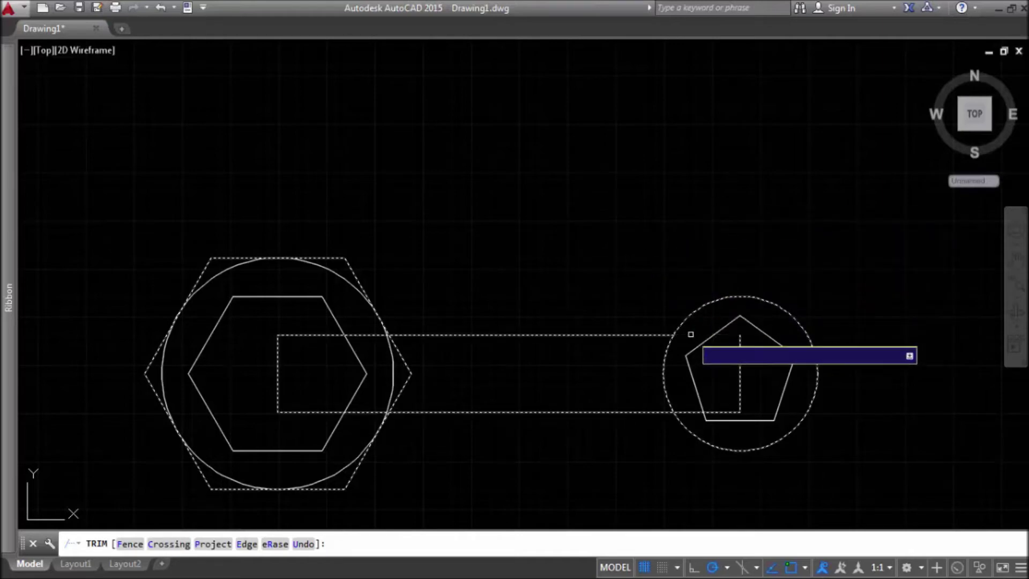
pyautogui.click(689, 413)
pyautogui.click(358, 337)
pyautogui.click(361, 412)
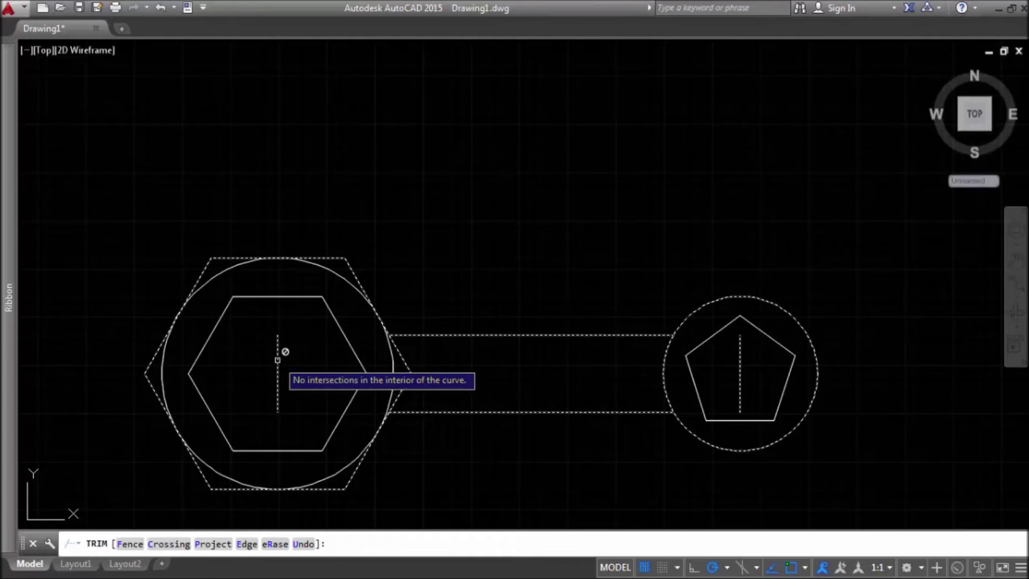
pyautogui.press('Escape')
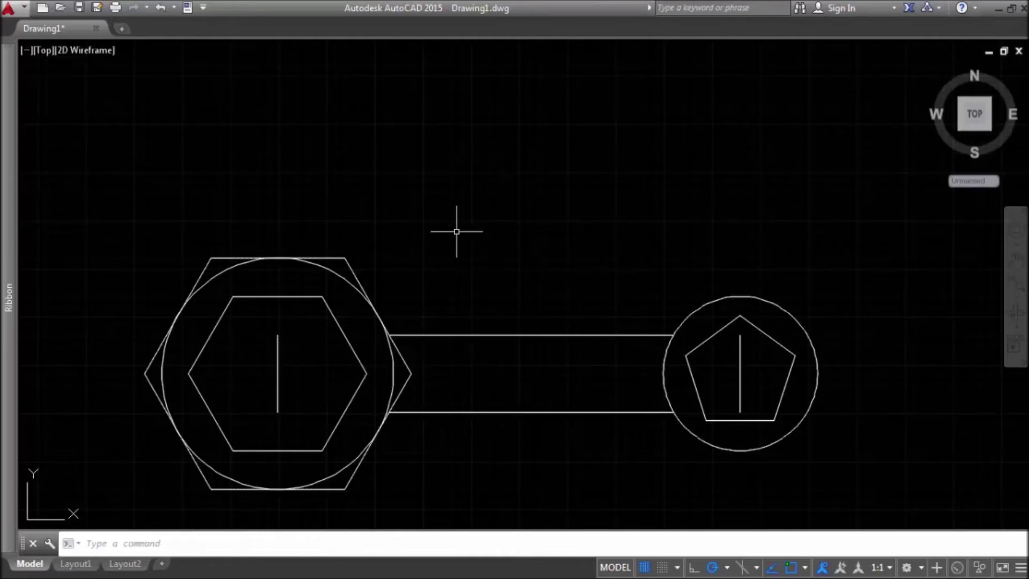
# - Delete the two leftover vertical lines inside the inner hexagon and the pentagon
pyautogui.click(277, 371)
pyautogui.click(740, 368)
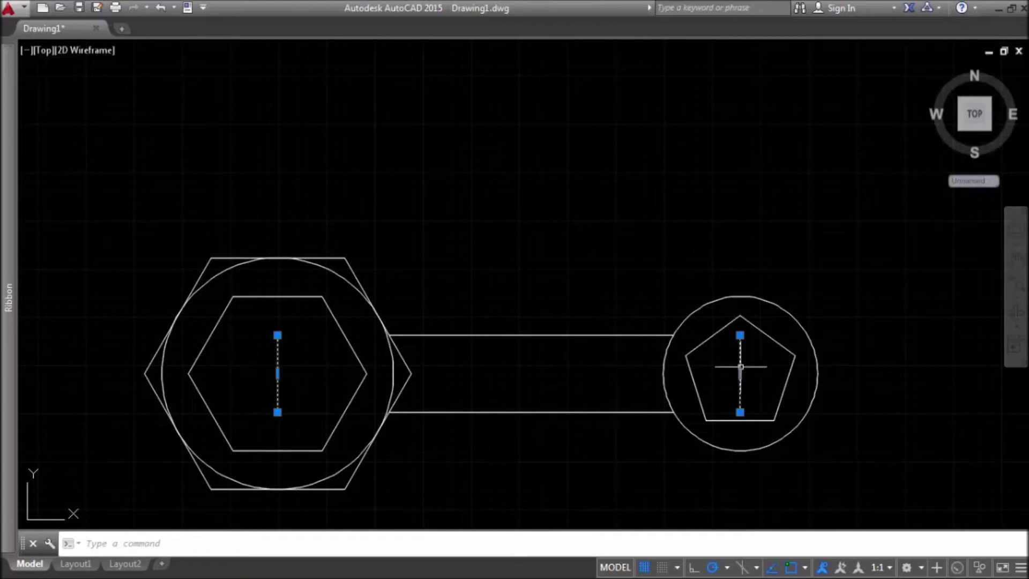
pyautogui.press('Delete')
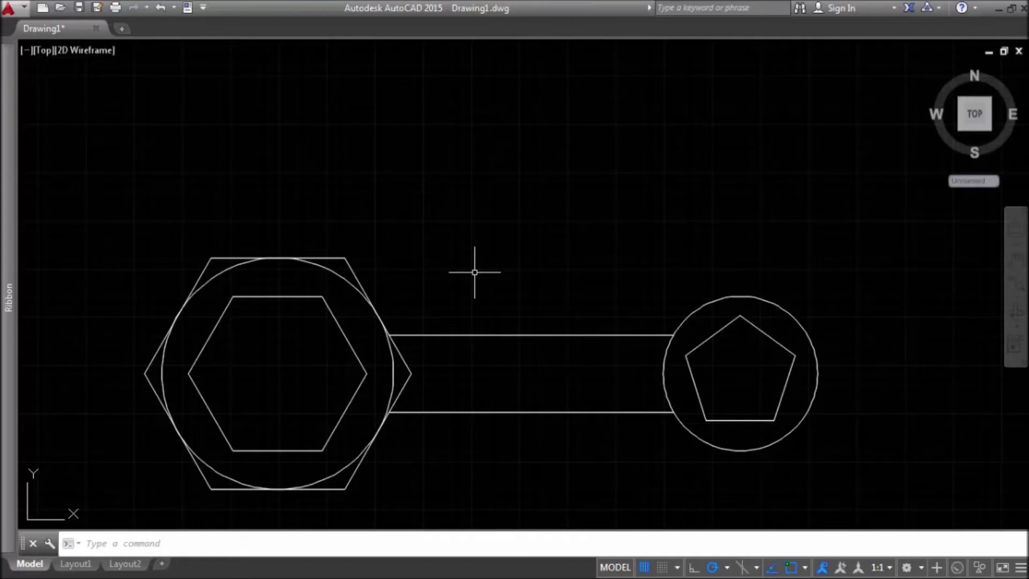
# - Fillet the handle's upper line with the outer hexagon's adjoining upper side using a radius of 10
pyautogui.write('FILLET')
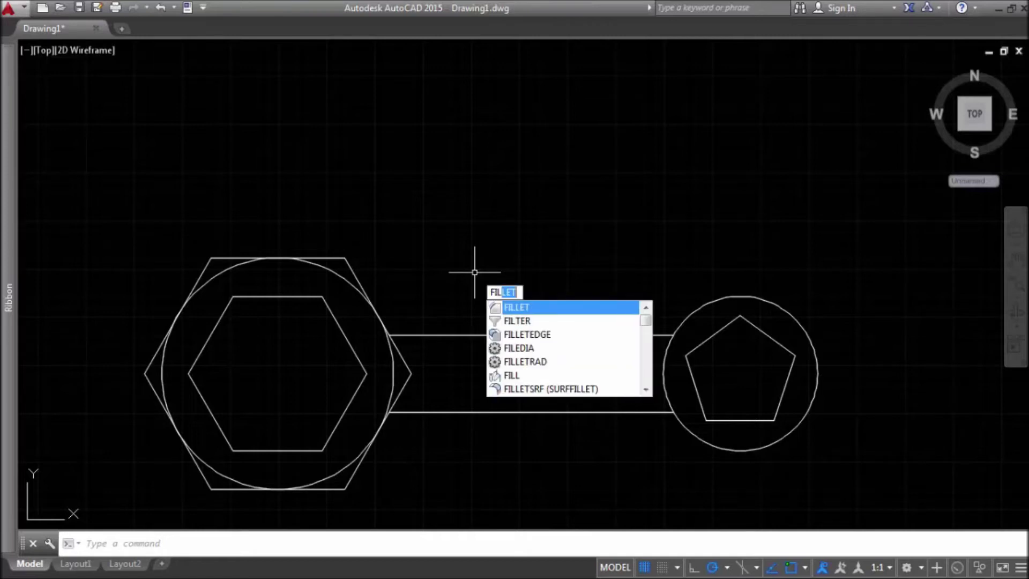
pyautogui.click(520, 311)
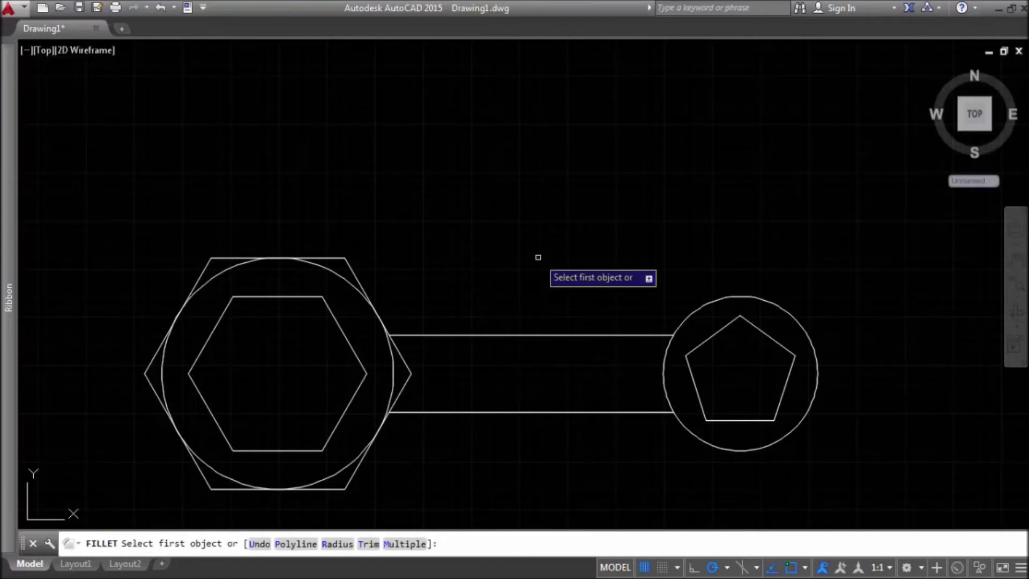
pyautogui.write('r')
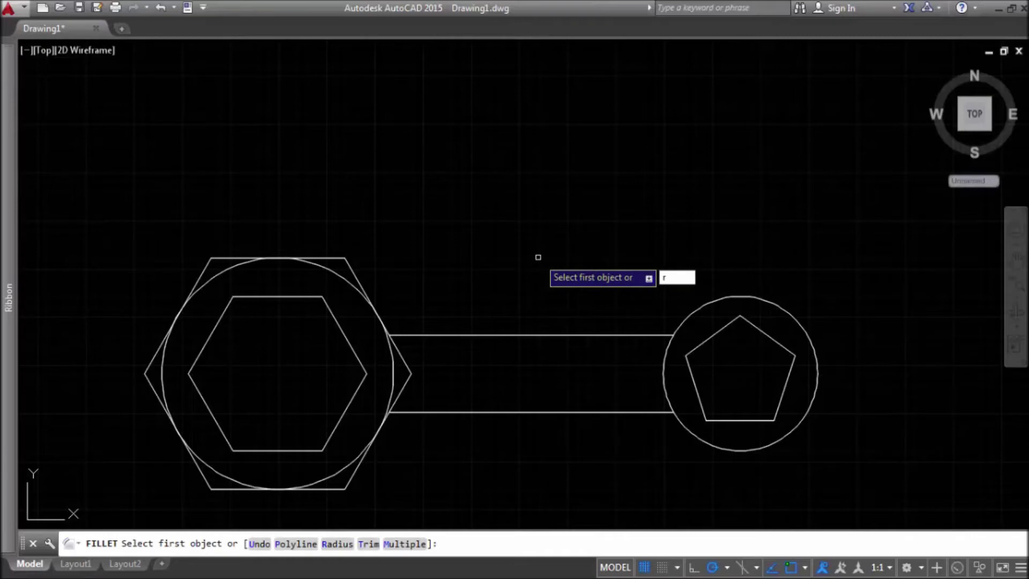
pyautogui.press('Return')
pyautogui.write('10')
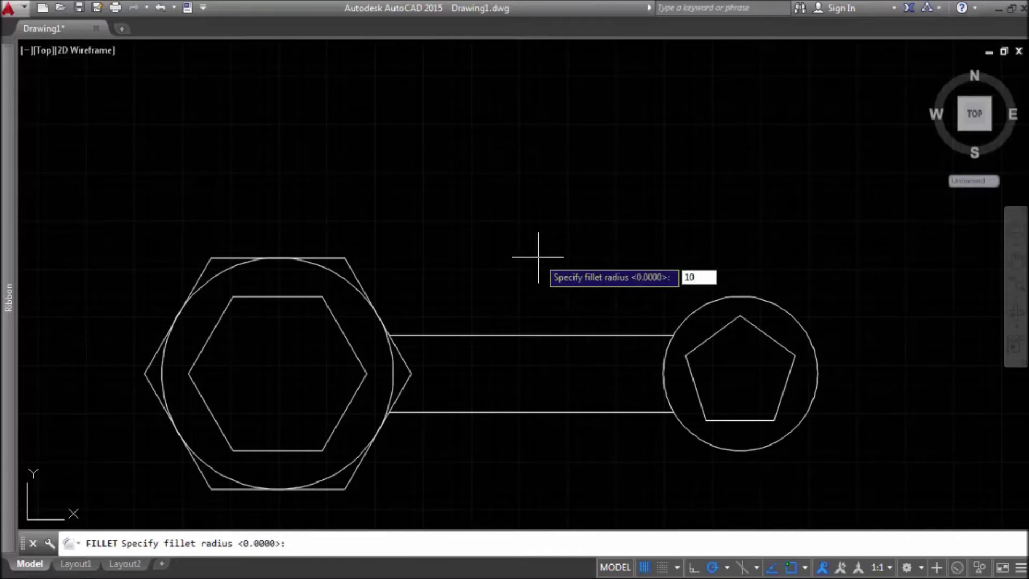
pyautogui.press('Return')
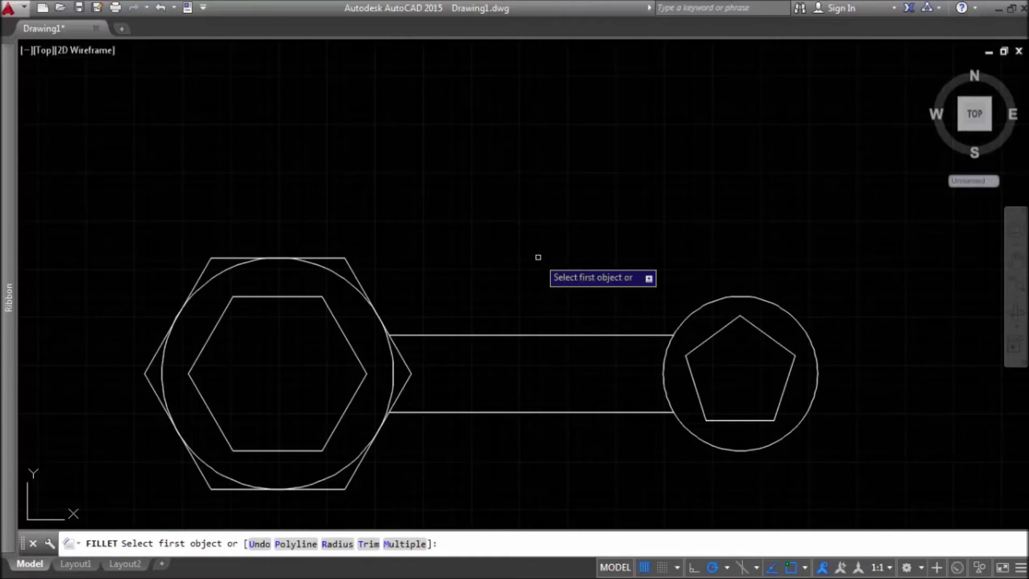
pyautogui.click(535, 335)
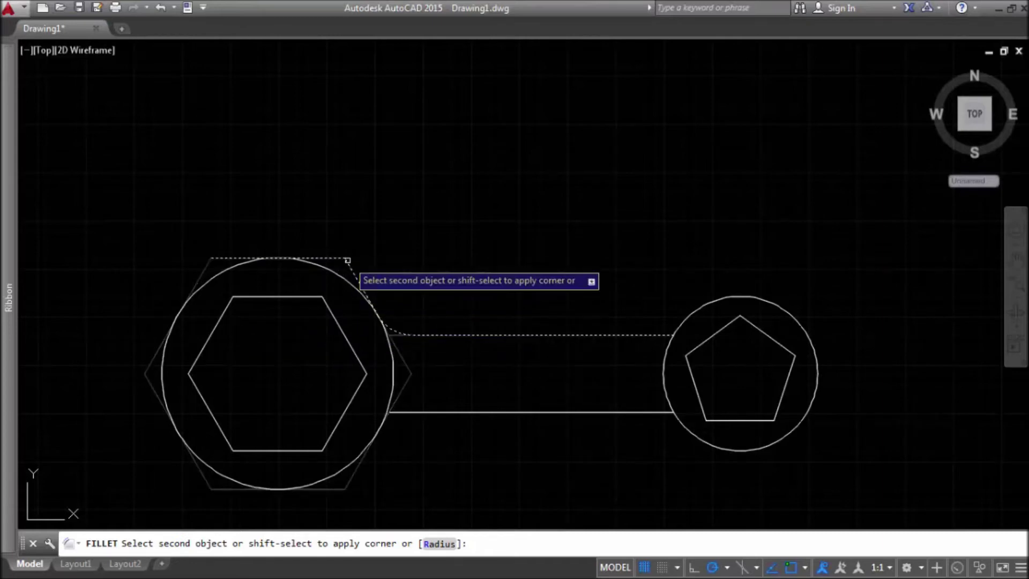
pyautogui.click(347, 260)
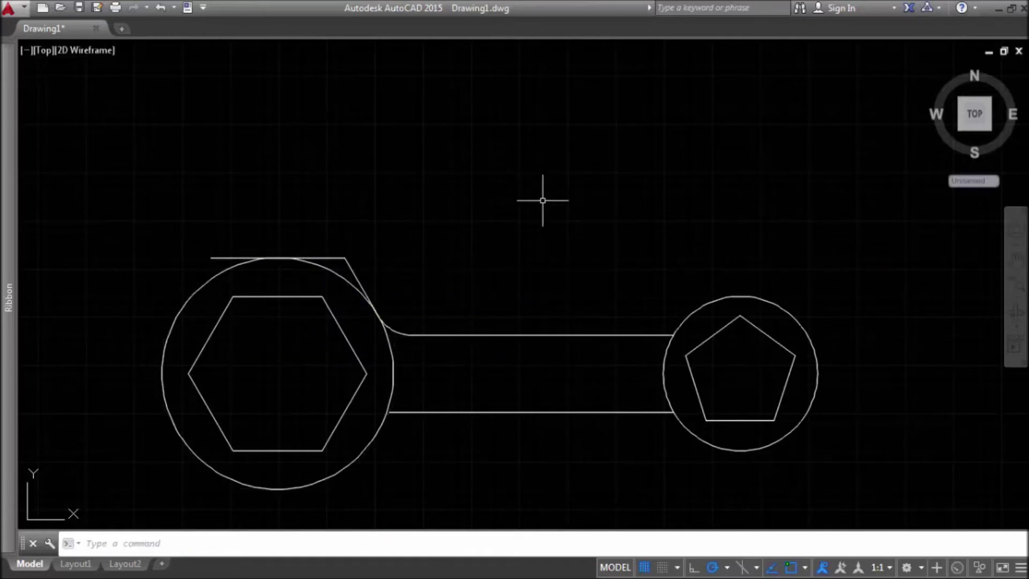
# - Trim the filleted hexagon side outside the left-hand circle and delete the leftover horizontal line above that circle
pyautogui.moveTo(455, 356)
pyautogui.mouseDown()
pyautogui.moveTo(333, 293)
pyautogui.moveTo(390, 236)
pyautogui.mouseUp()
pyautogui.write('tr')
pyautogui.press('Return')
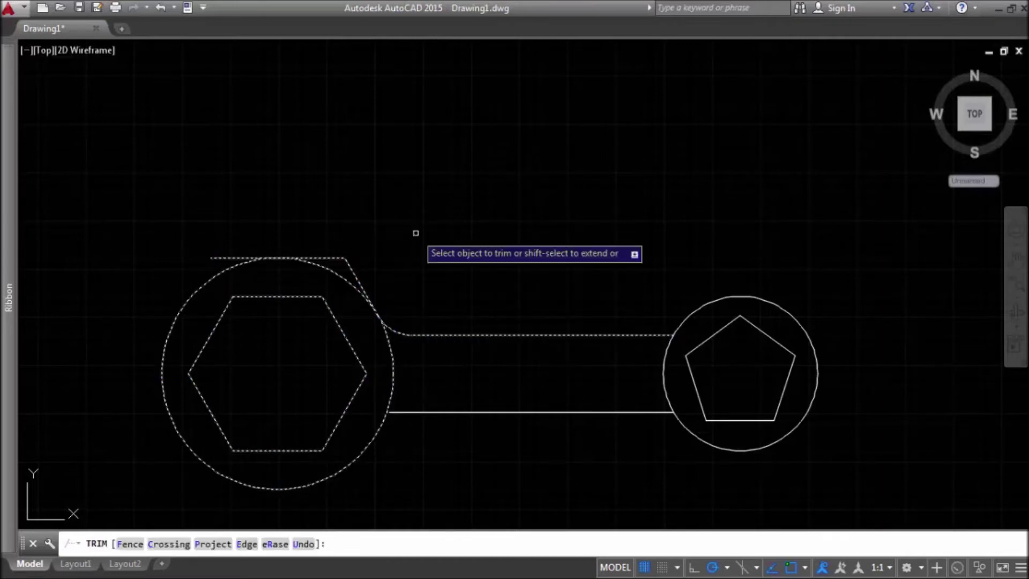
pyautogui.click(353, 268)
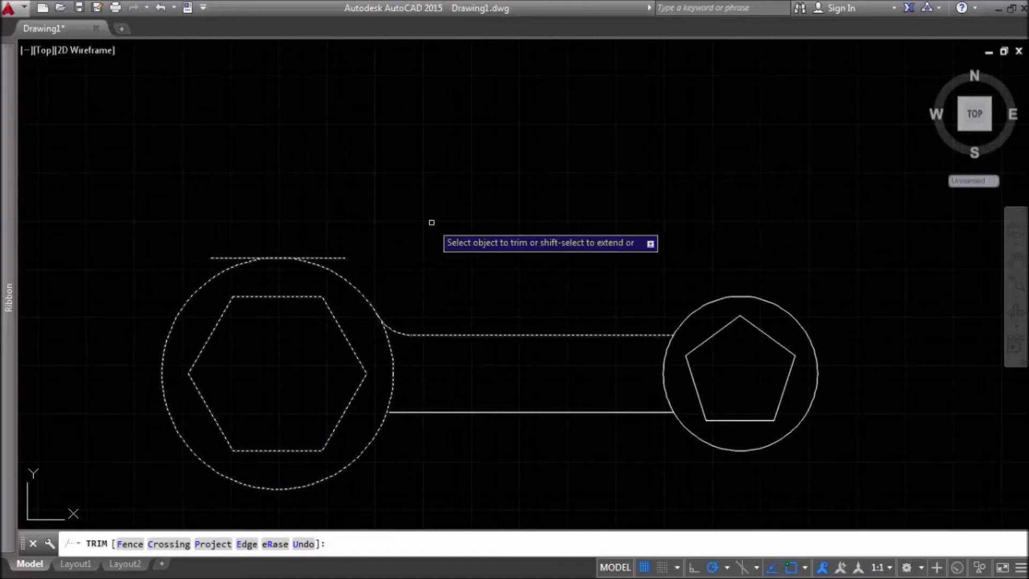
pyautogui.press('Return')
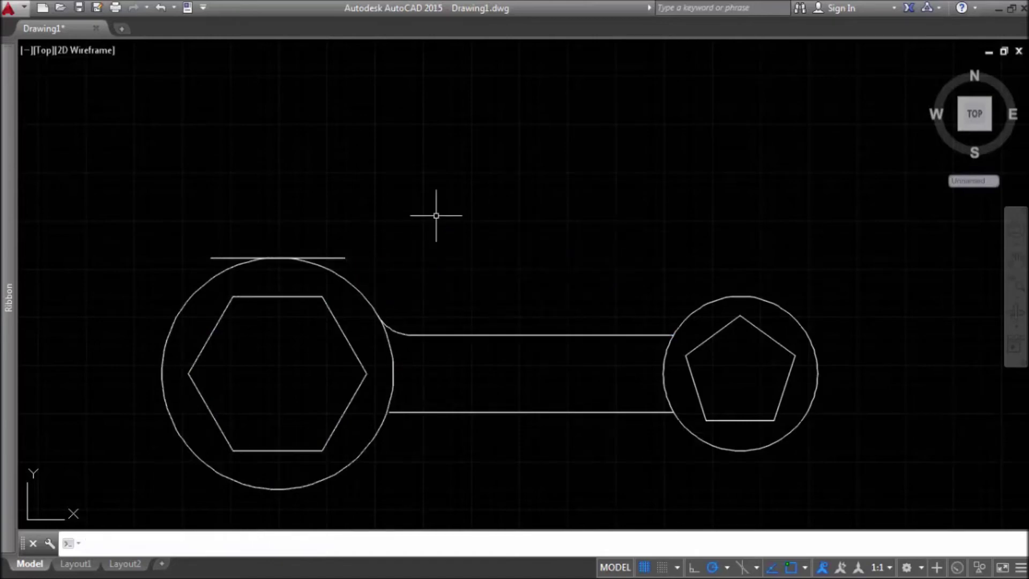
pyautogui.click(339, 258)
pyautogui.press('Delete')
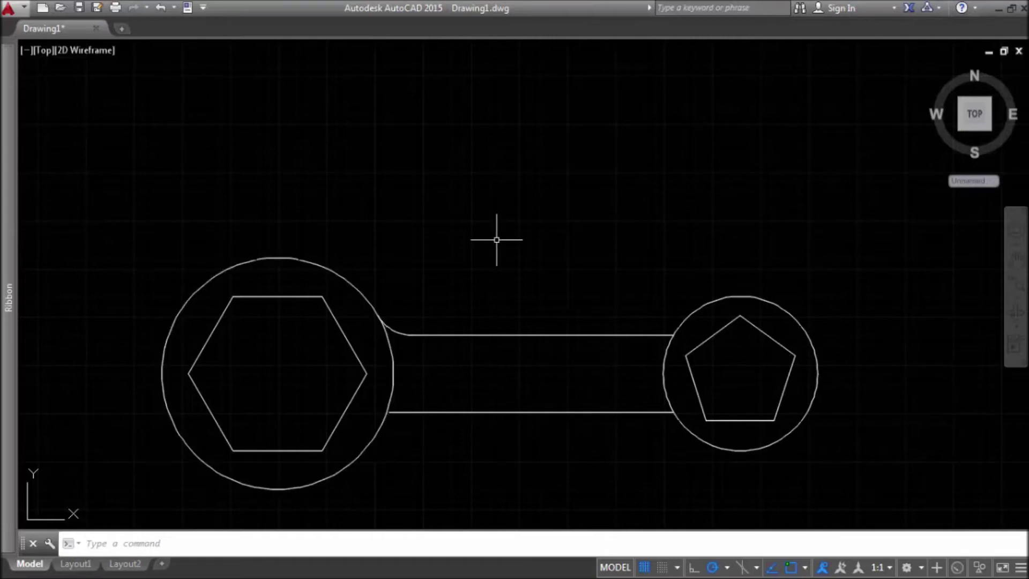
# - Draw a hexagon circumscribed about a circle of radius 30, centred on the left-hand circle's centre
pyautogui.write('PO')
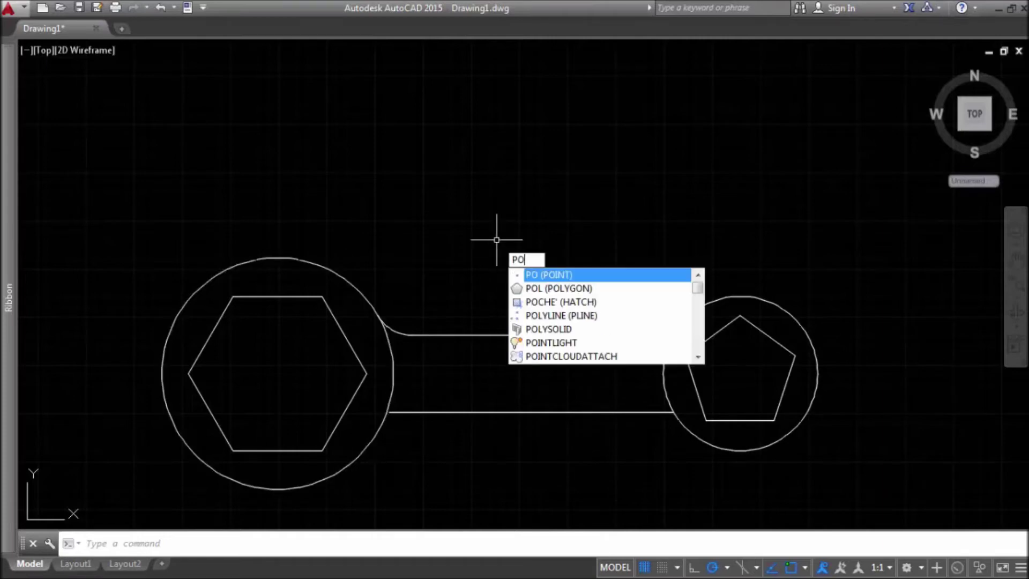
pyautogui.write('IL')
pyautogui.press('Return')
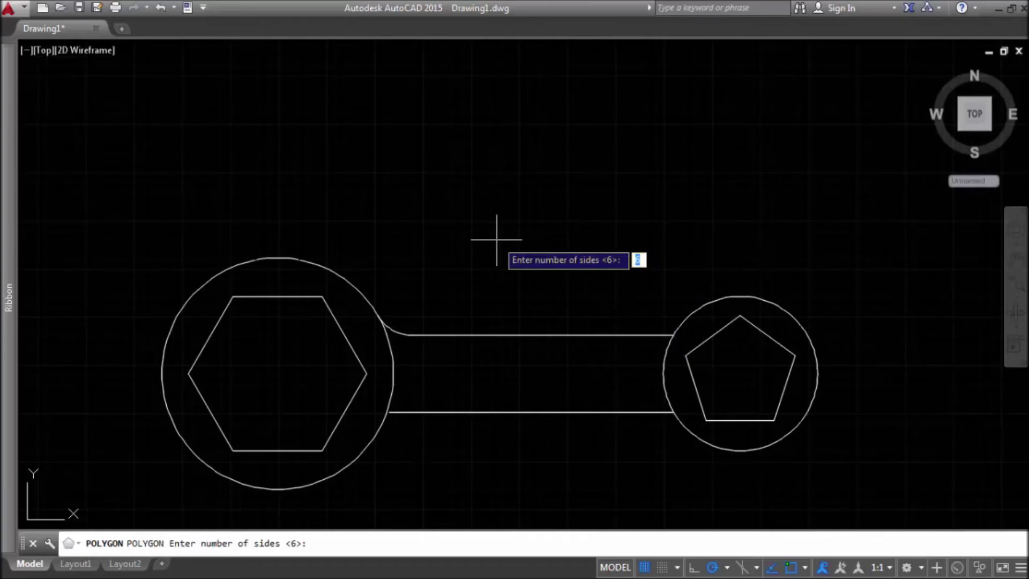
pyautogui.press('Return')
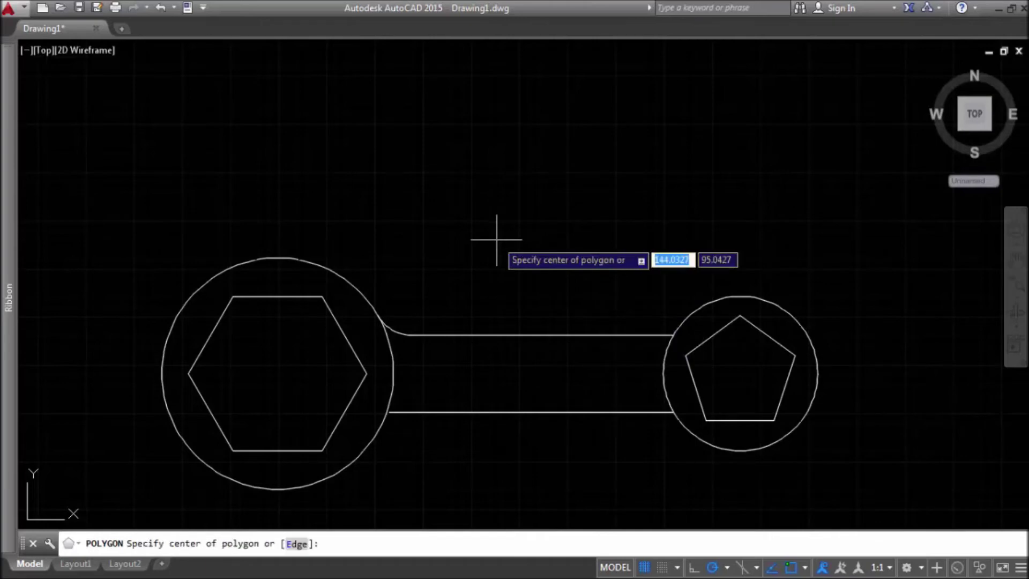
pyautogui.click(277, 371)
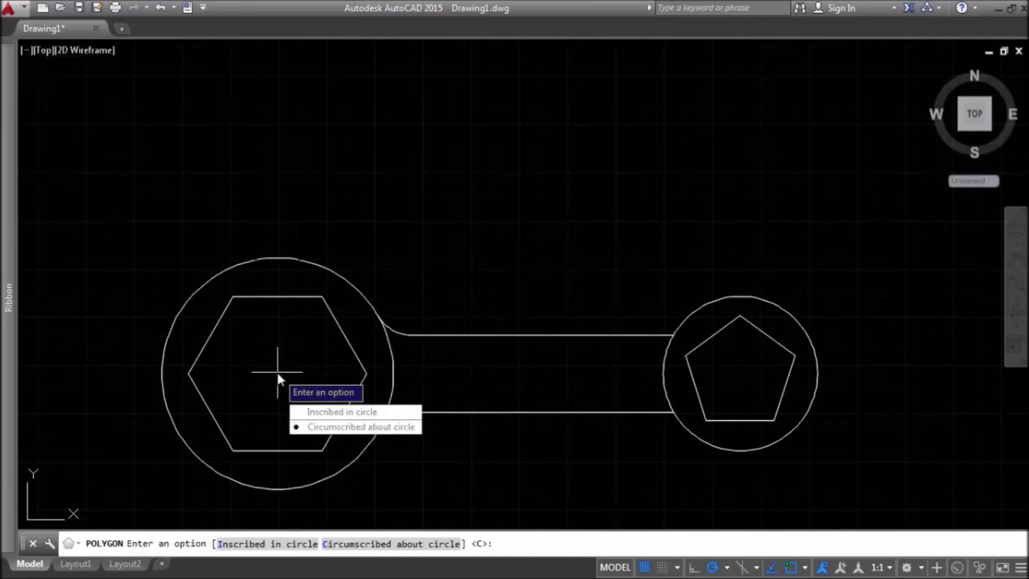
pyautogui.click(322, 425)
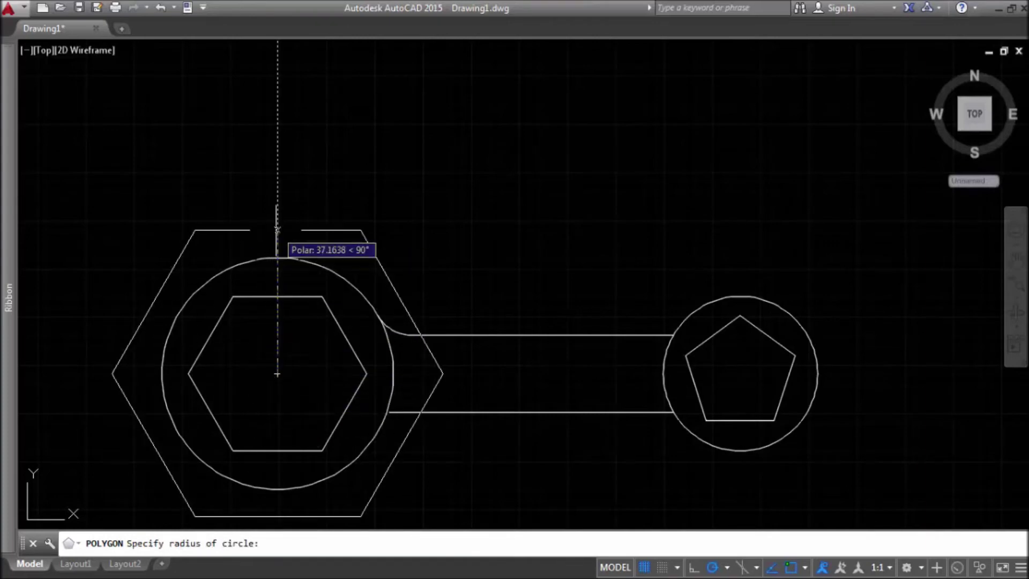
pyautogui.write('30')
pyautogui.press('Return')
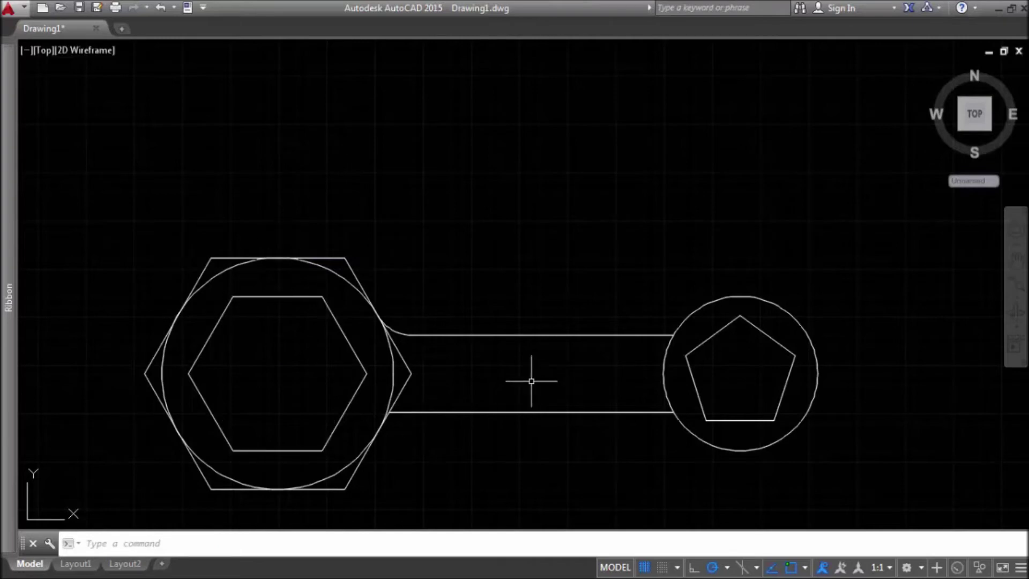
# - Fillet the handle's lower line with the outer hexagon's lower slanted side, keeping the current fillet radius
pyautogui.write('fil')
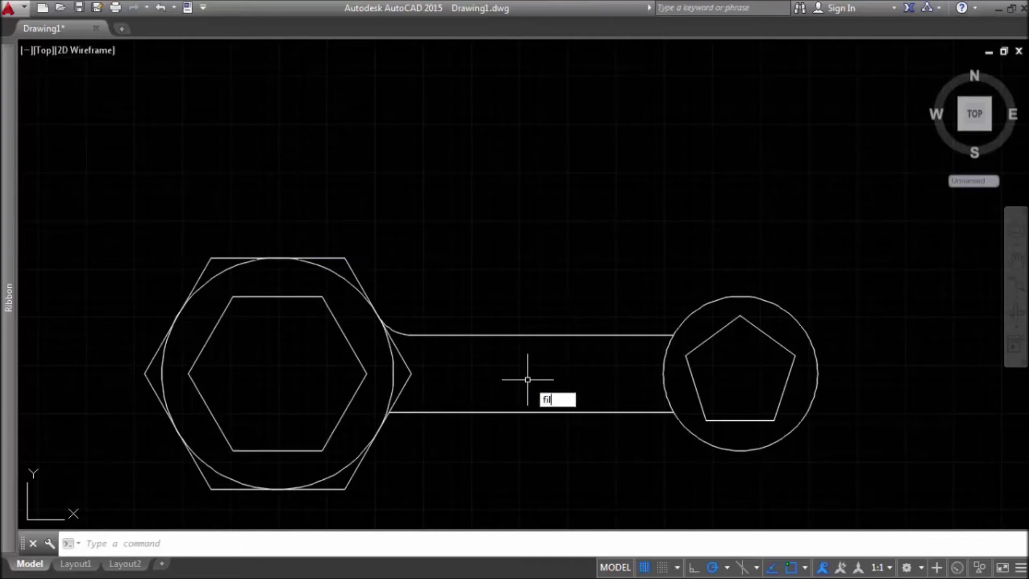
pyautogui.press('Return')
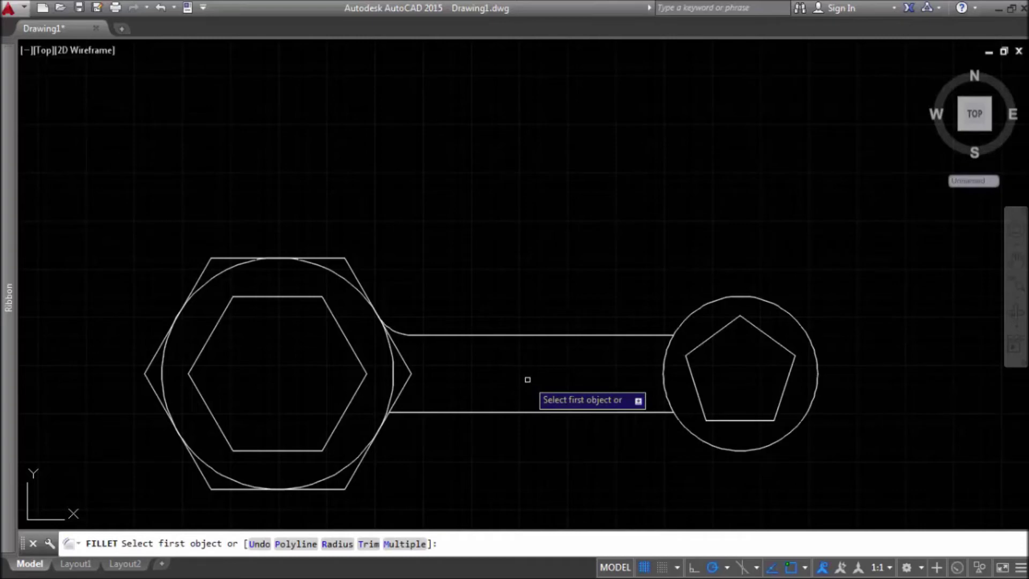
pyautogui.click(475, 411)
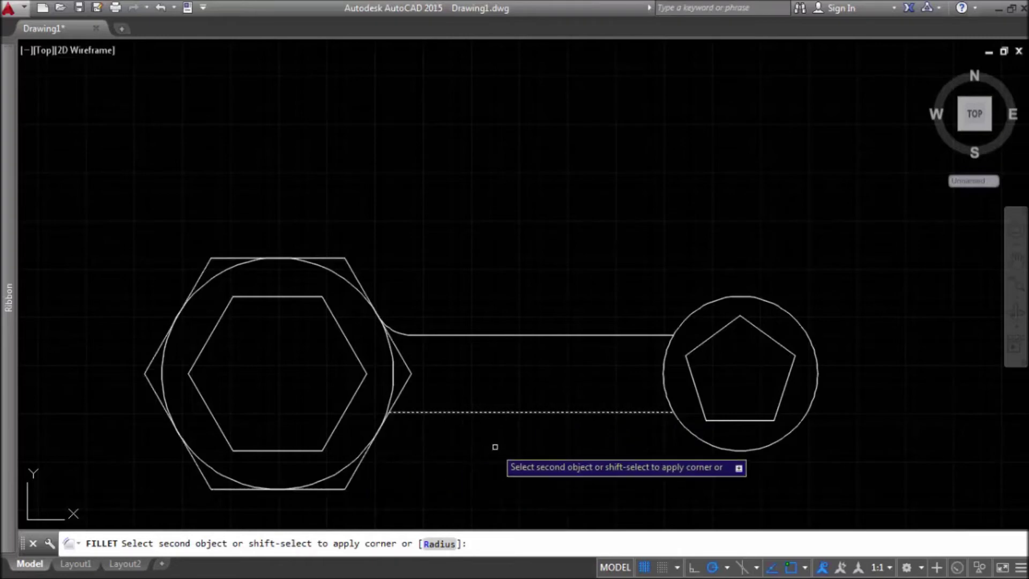
pyautogui.click(356, 470)
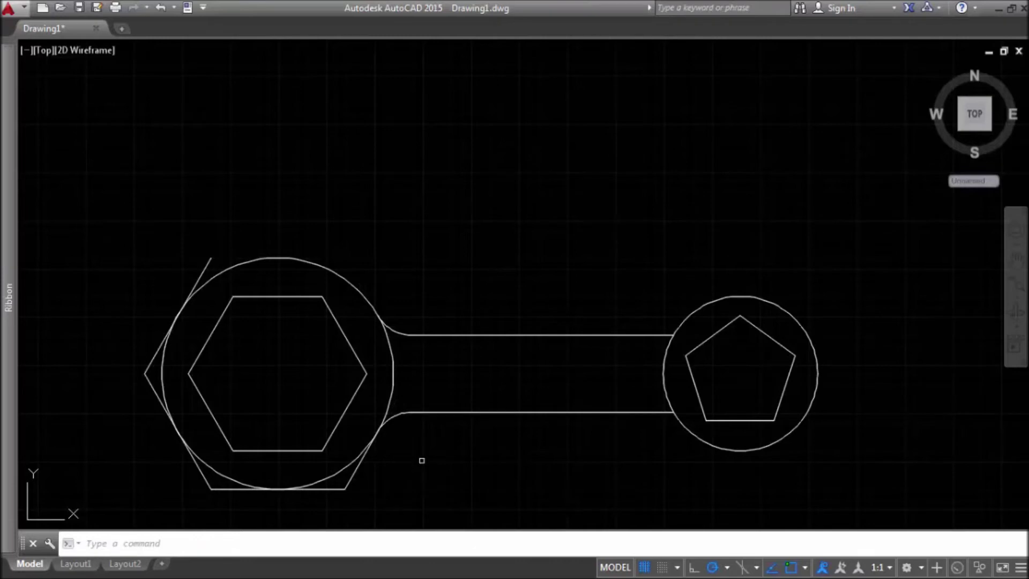
# - Trim the lower filleted hexagon side outside the left-hand circle and delete the remaining outer hexagon segments
pyautogui.moveTo(420, 459)
pyautogui.mouseDown()
pyautogui.moveTo(383, 458)
pyautogui.moveTo(389, 402)
pyautogui.moveTo(419, 397)
pyautogui.mouseUp()
pyautogui.write('tr')
pyautogui.press('Return')
pyautogui.click(372, 450)
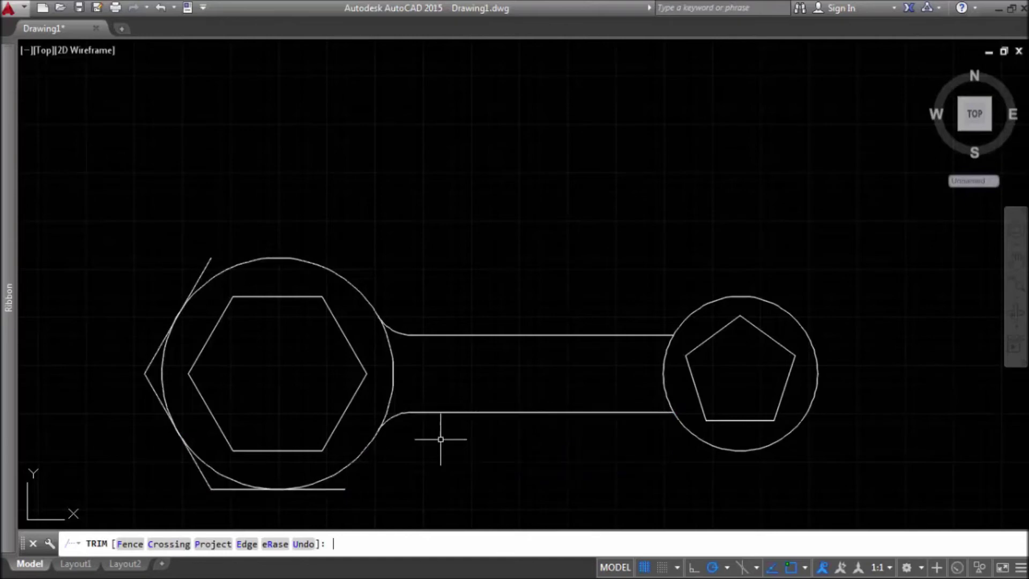
pyautogui.press('Return')
pyautogui.click(341, 487)
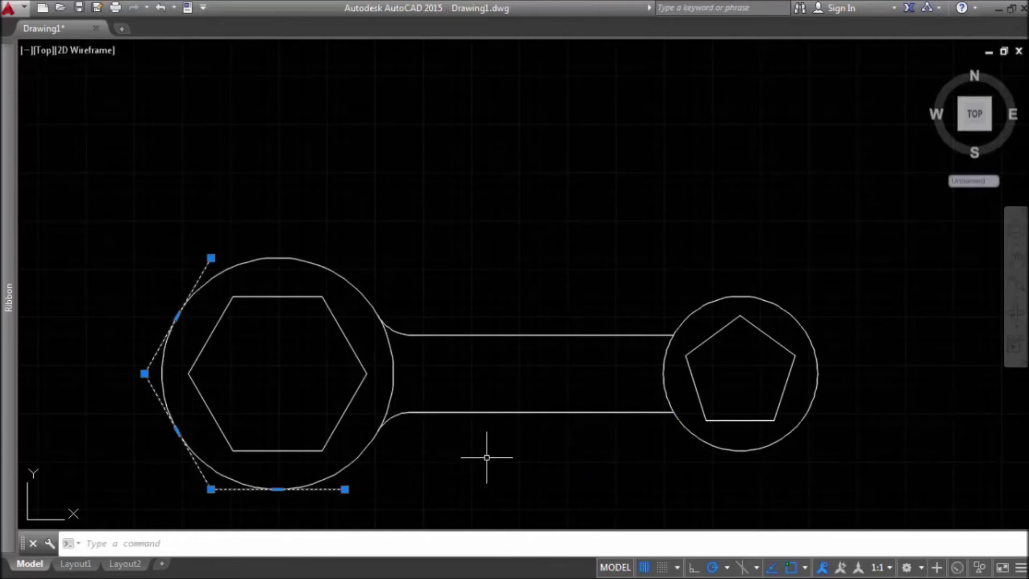
pyautogui.press('Delete')
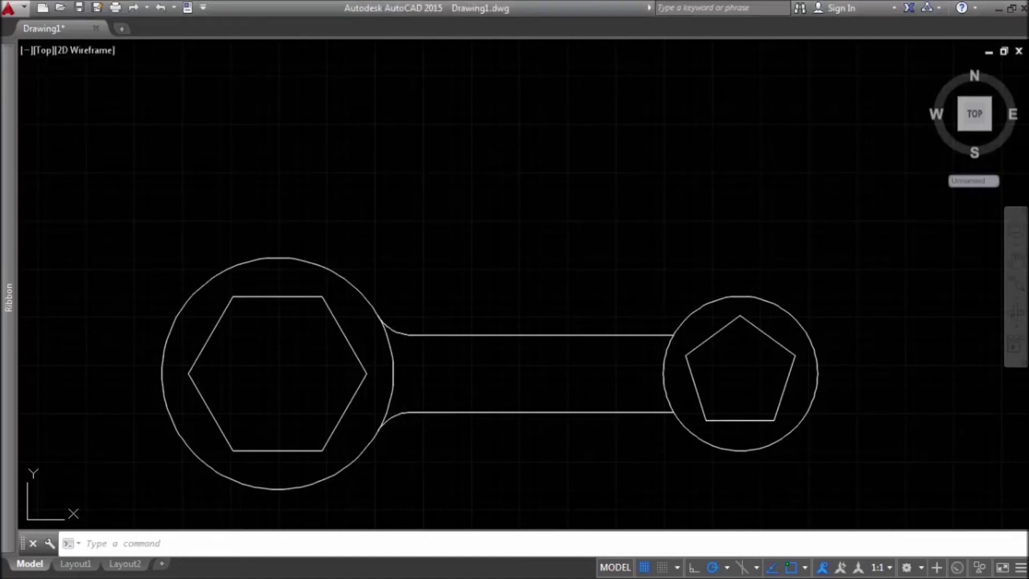
# - Draw a tan-tan-radius circle of radius 10 touching the handle's upper line and the upper left of the right-hand circle
pyautogui.write('c')
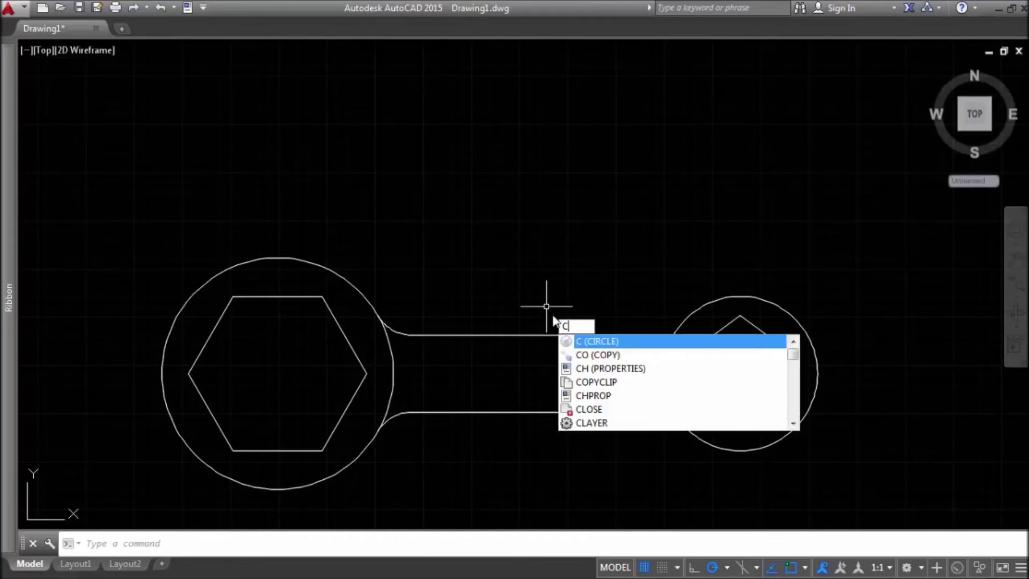
pyautogui.click(603, 343)
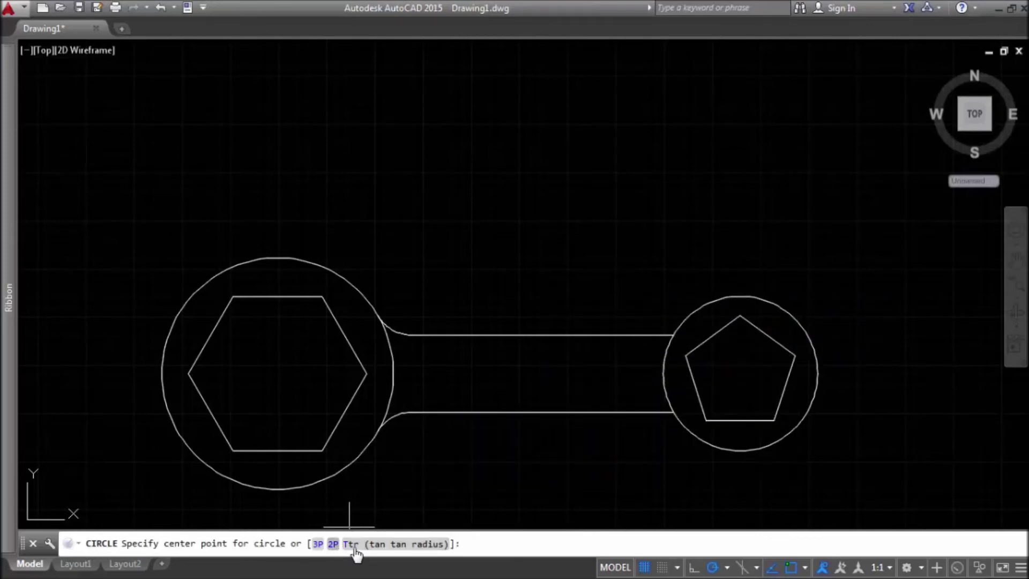
pyautogui.click(376, 545)
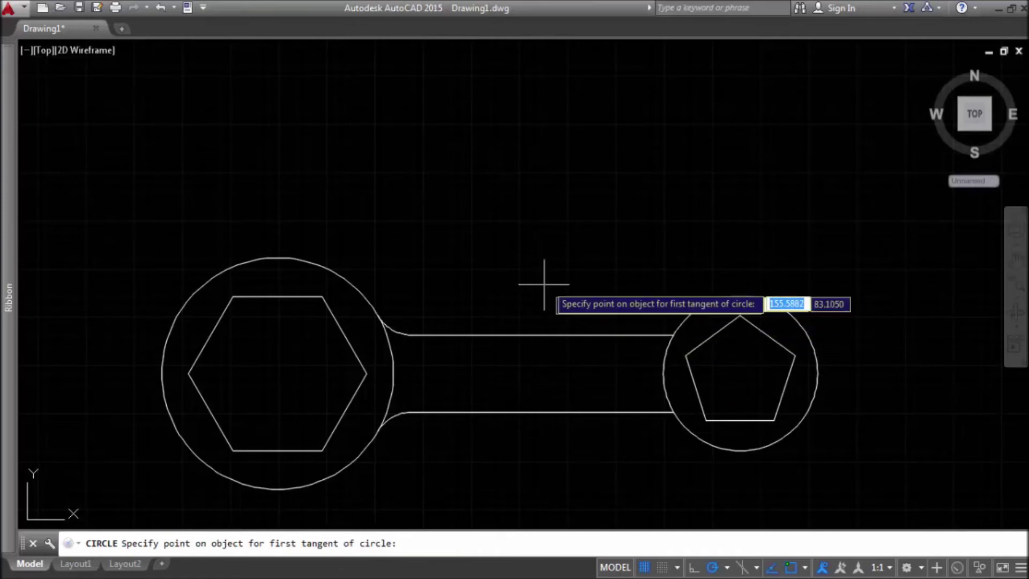
pyautogui.click(653, 334)
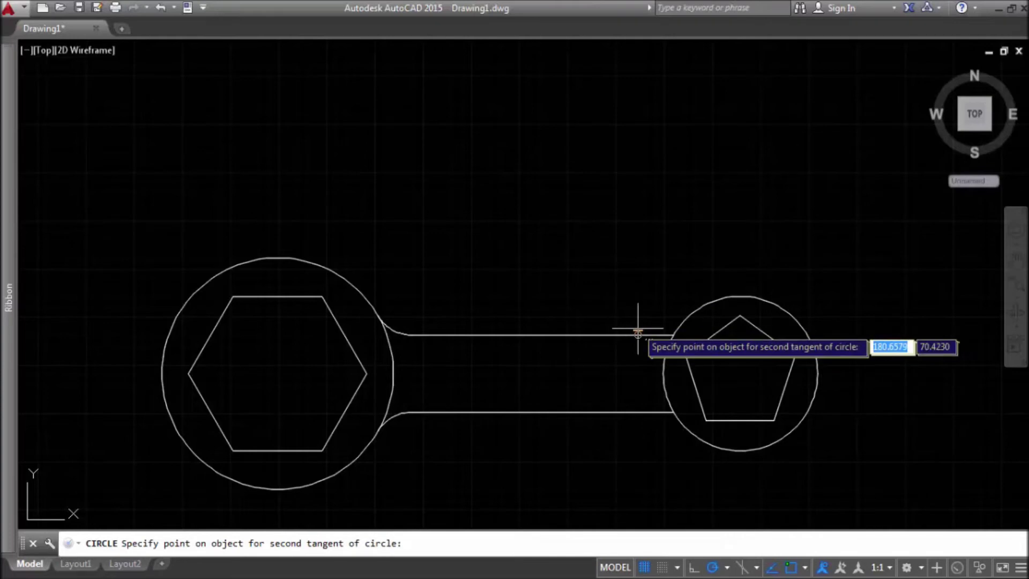
pyautogui.click(689, 313)
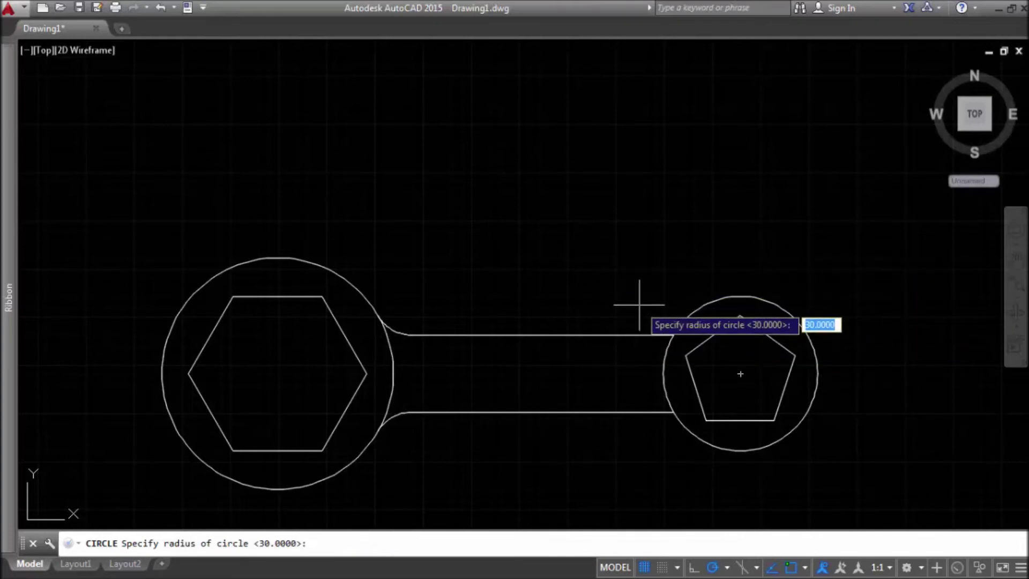
pyautogui.write('10')
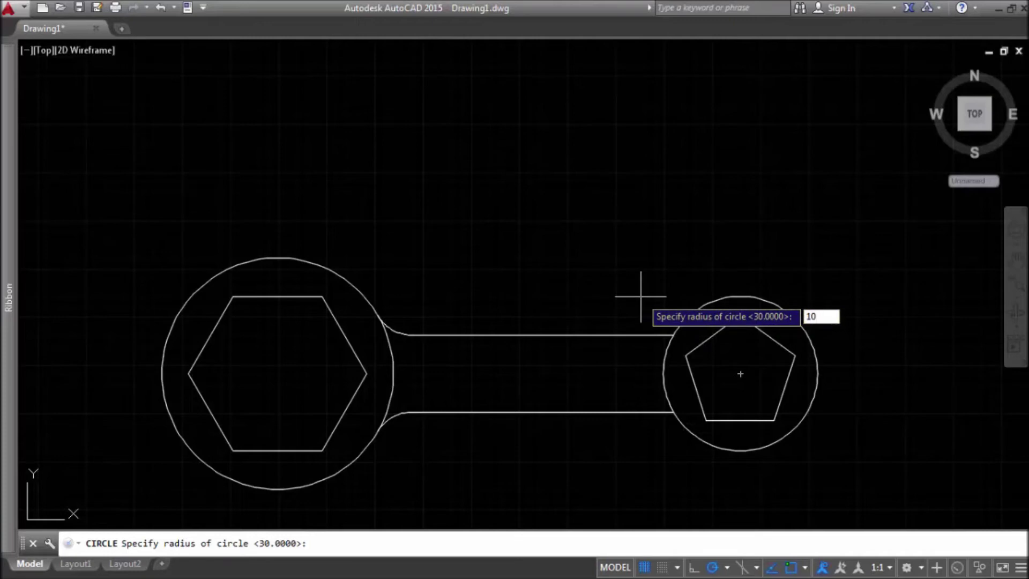
pyautogui.press('Return')
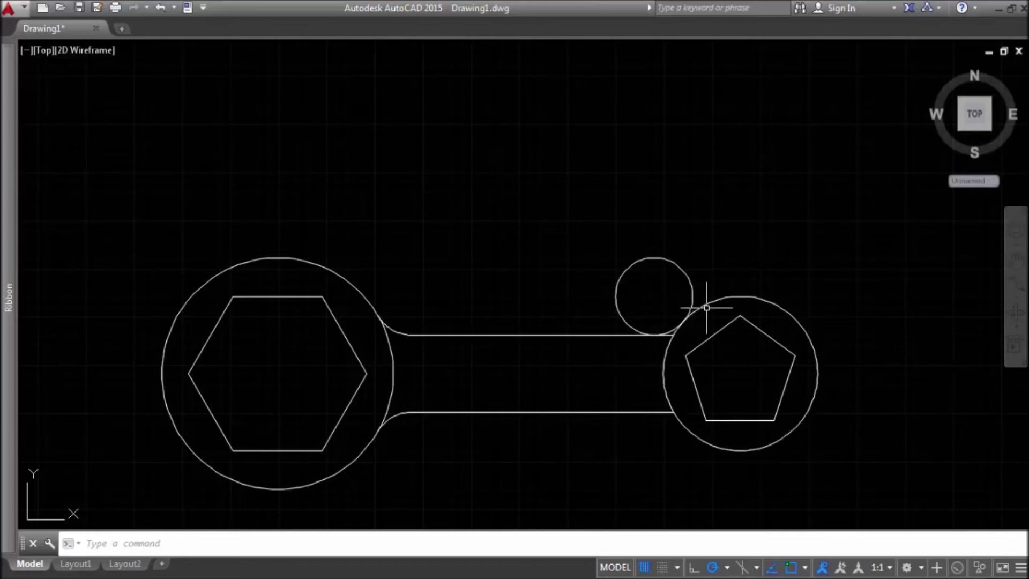
# - Trim the handle's upper line beyond the upper tangent circle and remove that circle's outer part, leaving the blend arc to the right-hand circle
pyautogui.scroll(-2, 677, 337)
pyautogui.scroll(-1, 677, 337)
pyautogui.scroll(10, 678, 337)
pyautogui.moveTo(699, 352)
pyautogui.mouseDown()
pyautogui.moveTo(540, 356)
pyautogui.moveTo(500, 284)
pyautogui.moveTo(636, 222)
pyautogui.moveTo(771, 276)
pyautogui.mouseUp()
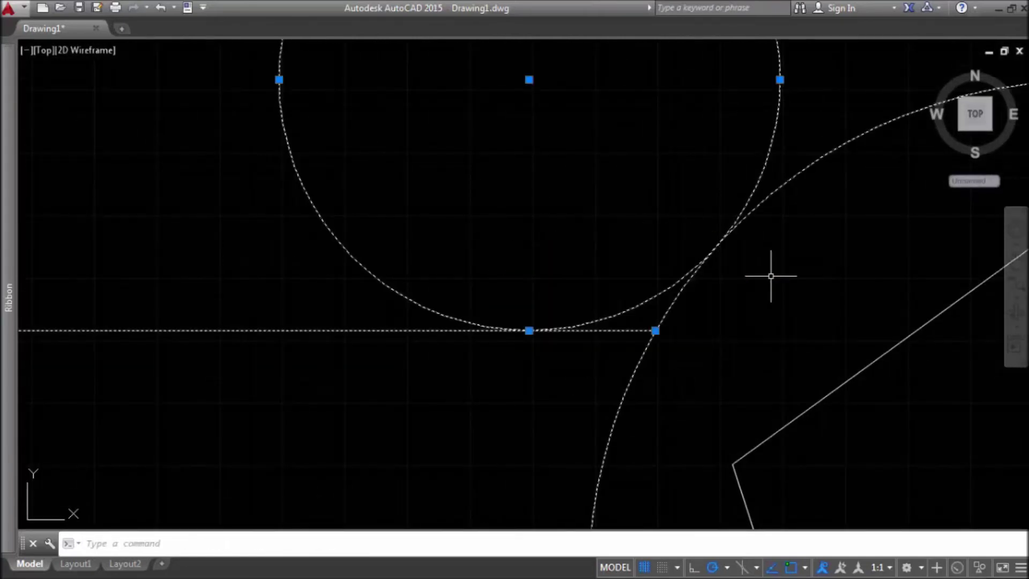
pyautogui.write('tr')
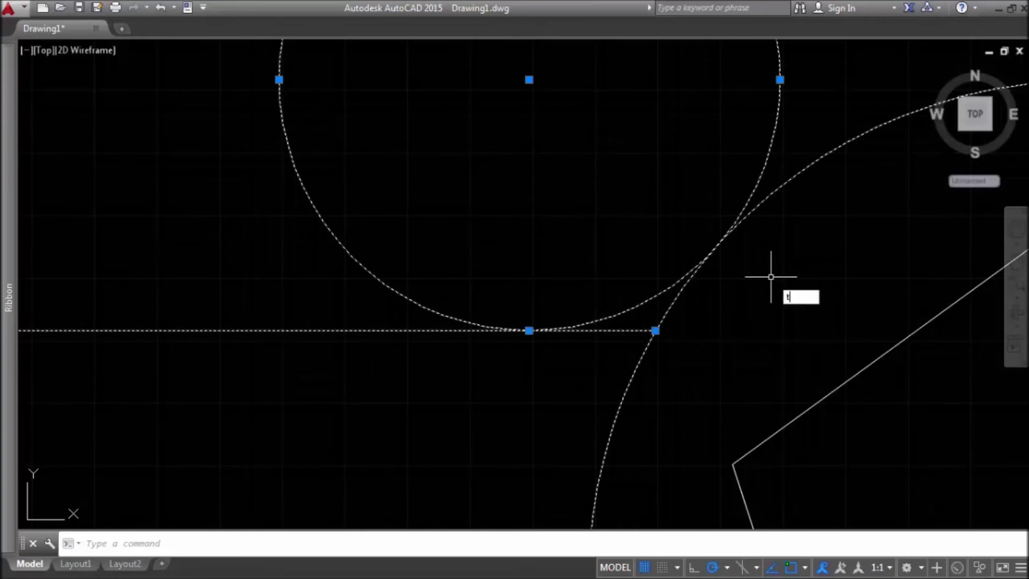
pyautogui.press('Return')
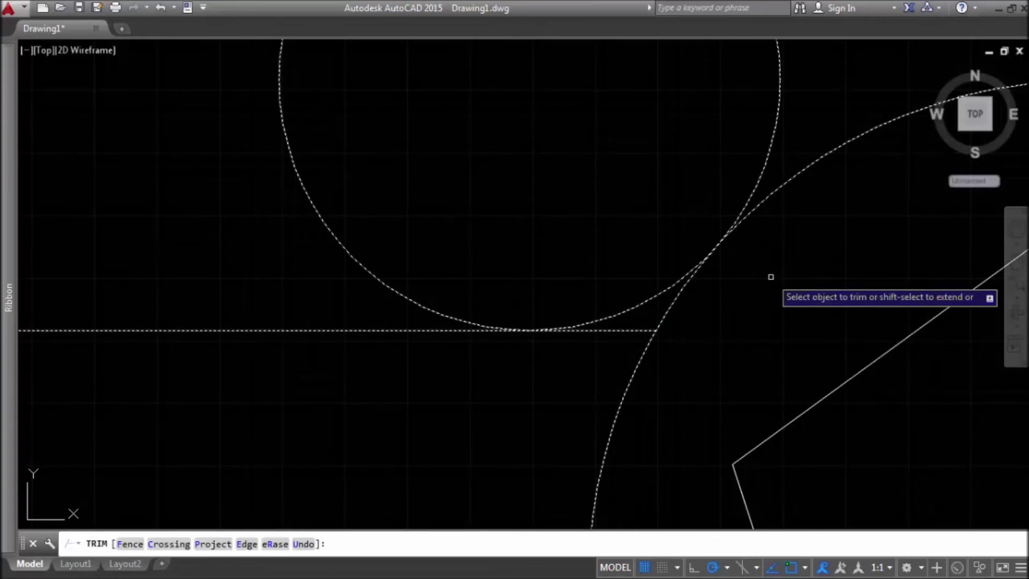
pyautogui.click(620, 330)
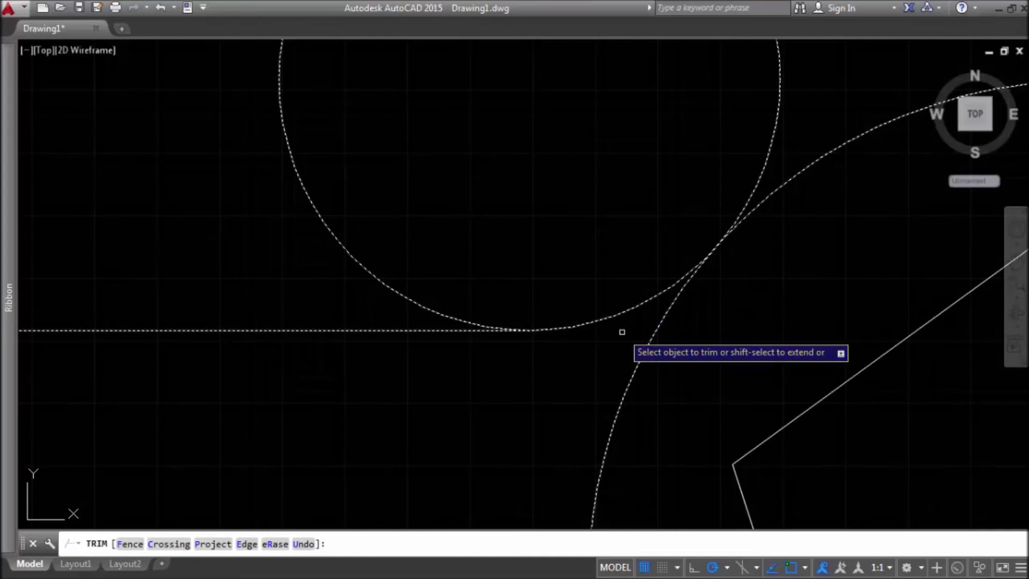
pyautogui.click(372, 276)
pyautogui.press('Escape')
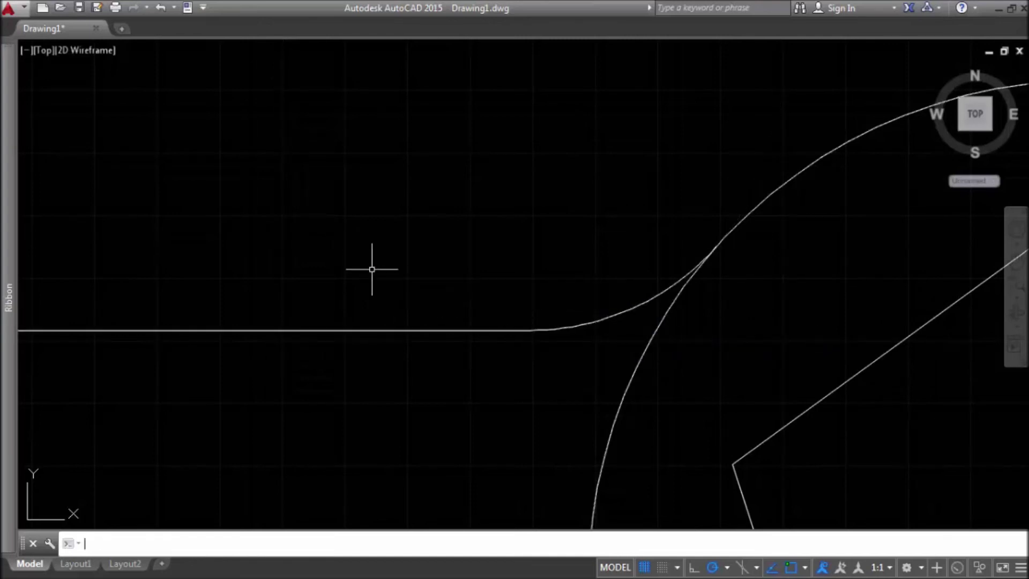
# - Draw a tan-tan-radius circle of radius 10 touching the handle's lower line and the lower left of the right-hand circle
pyautogui.scroll(-5, 373, 269)
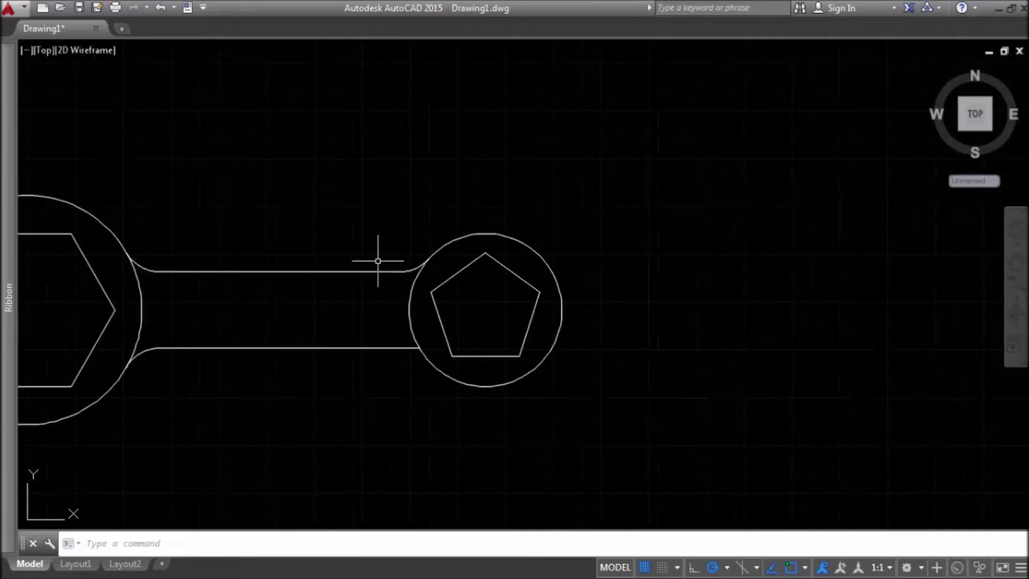
pyautogui.click(1015, 266)
pyautogui.moveTo(765, 300); pyautogui.dragTo(949, 306)
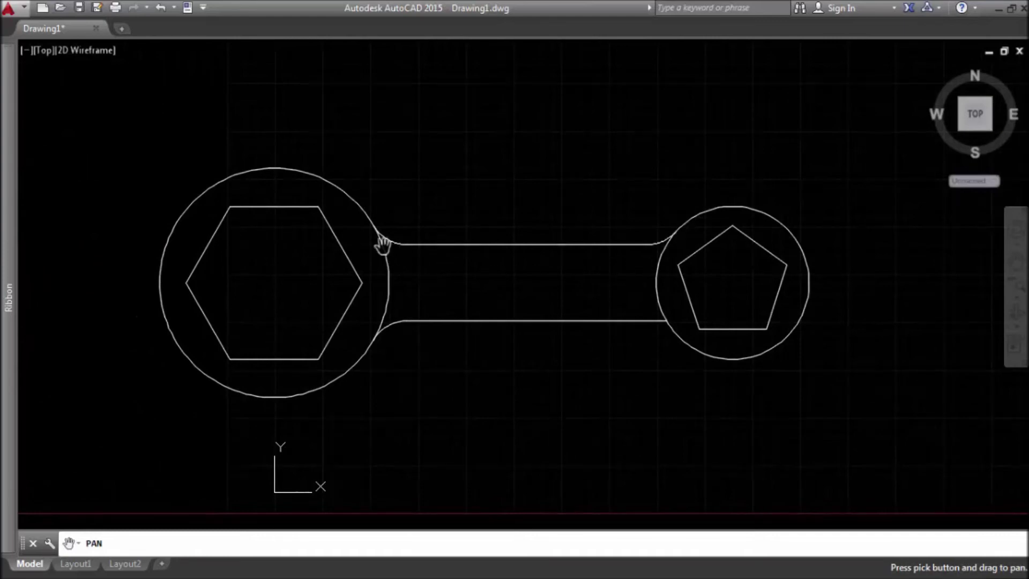
pyautogui.press('Escape')
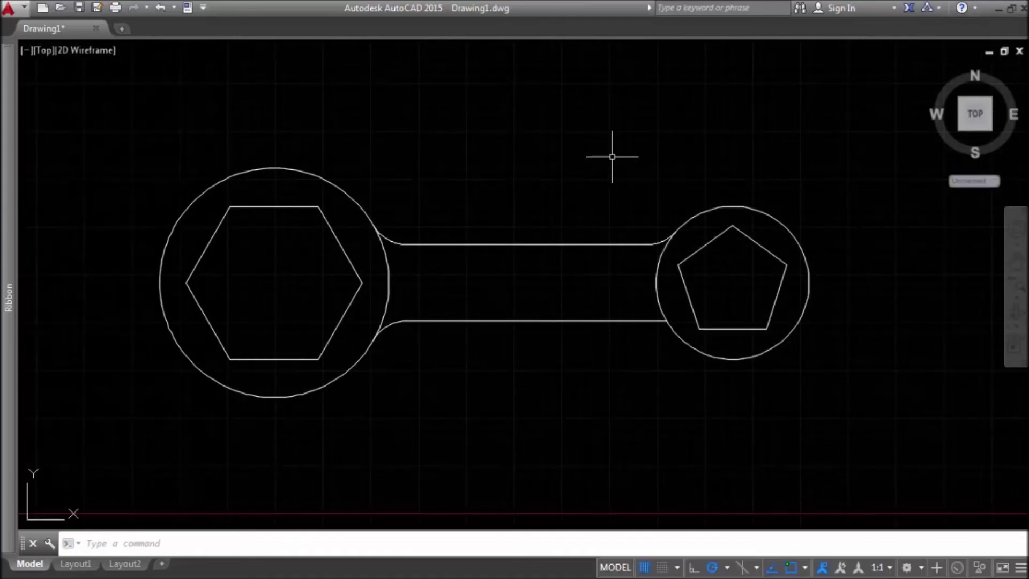
pyautogui.write('c')
pyautogui.press('Return')
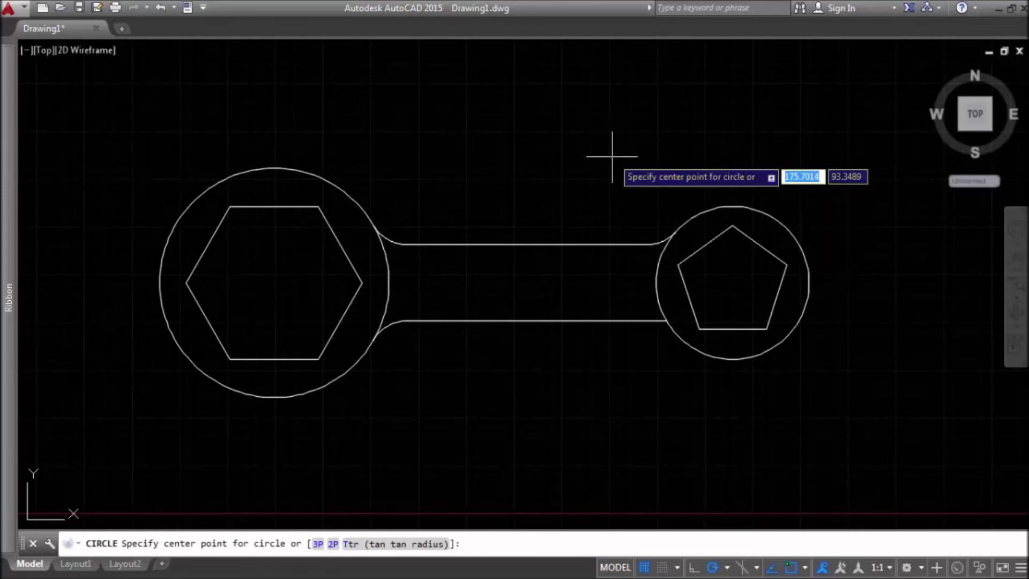
pyautogui.click(397, 551)
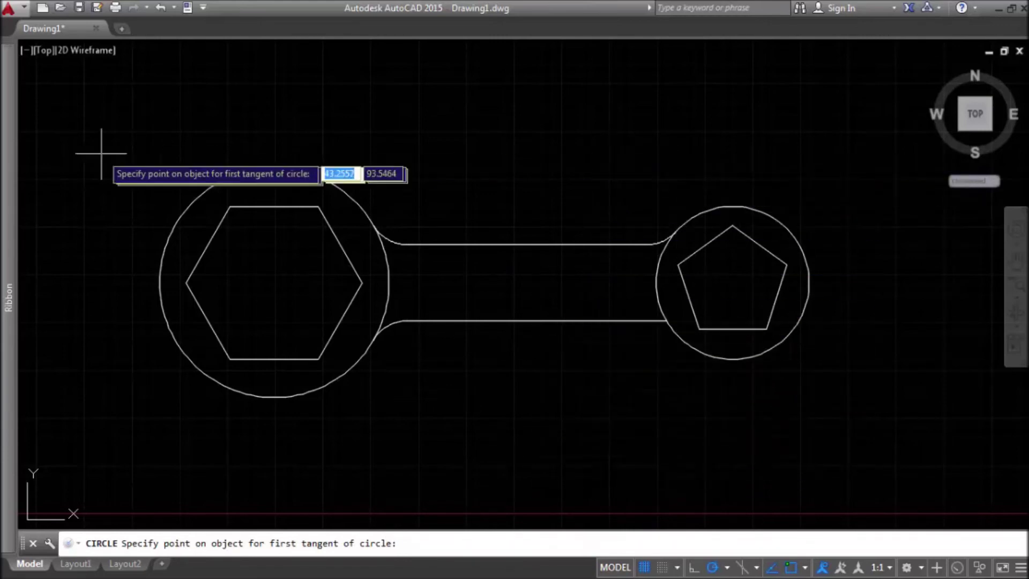
pyautogui.moveTo(3, 140)
pyautogui.moveTo(90, 67)
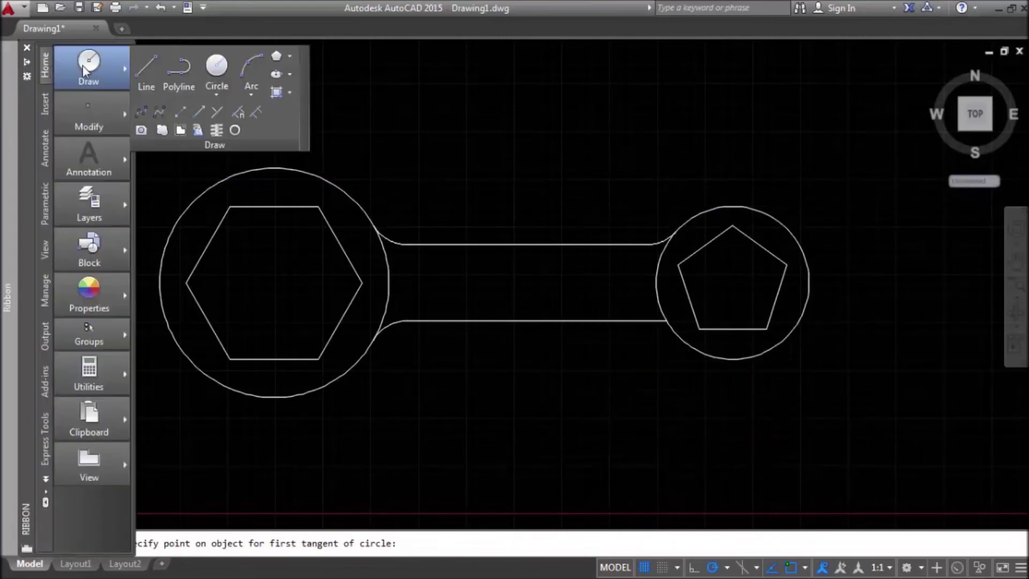
pyautogui.click(216, 89)
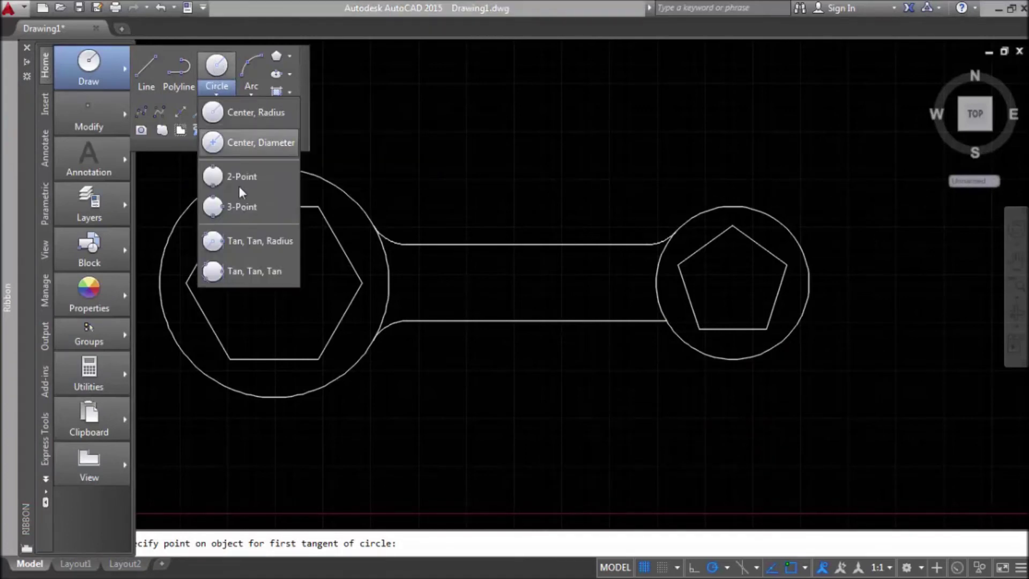
pyautogui.click(249, 245)
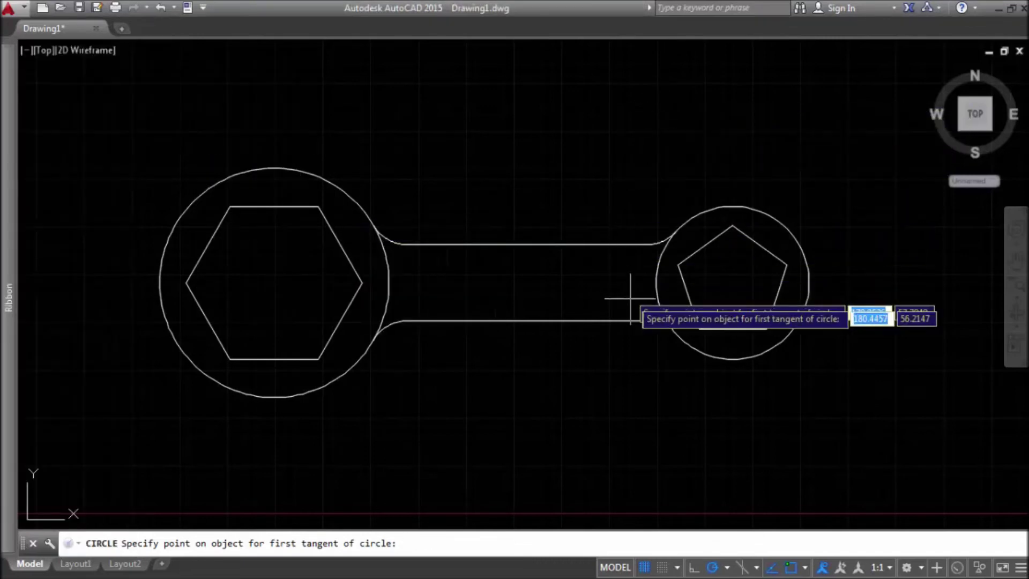
pyautogui.click(629, 320)
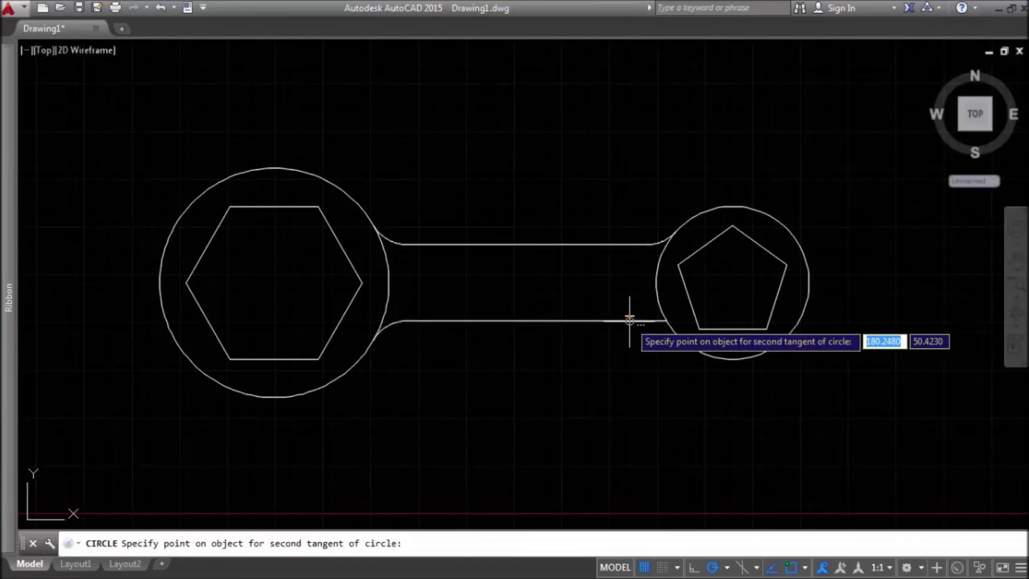
pyautogui.click(682, 341)
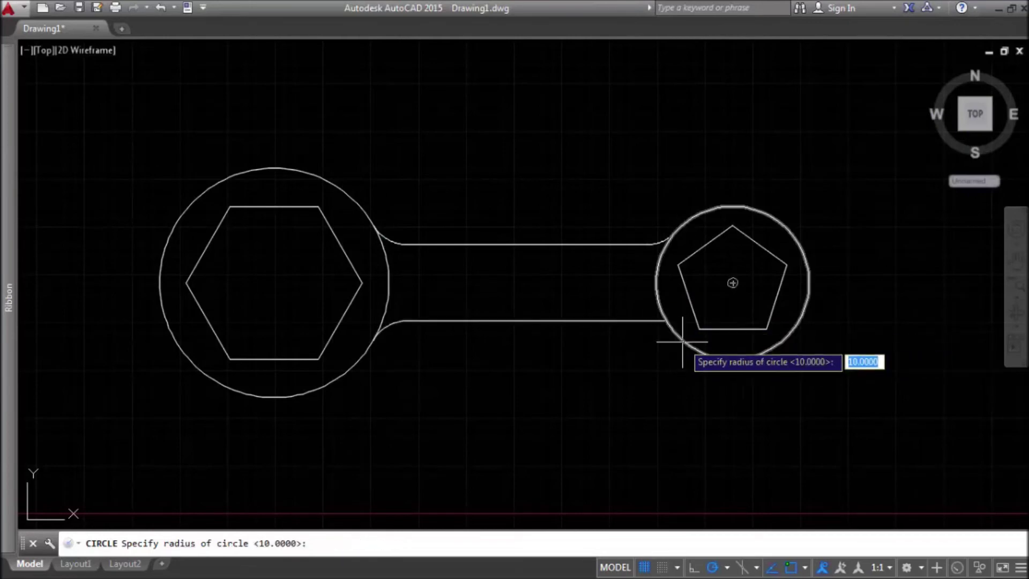
pyautogui.write('10')
pyautogui.press('Return')
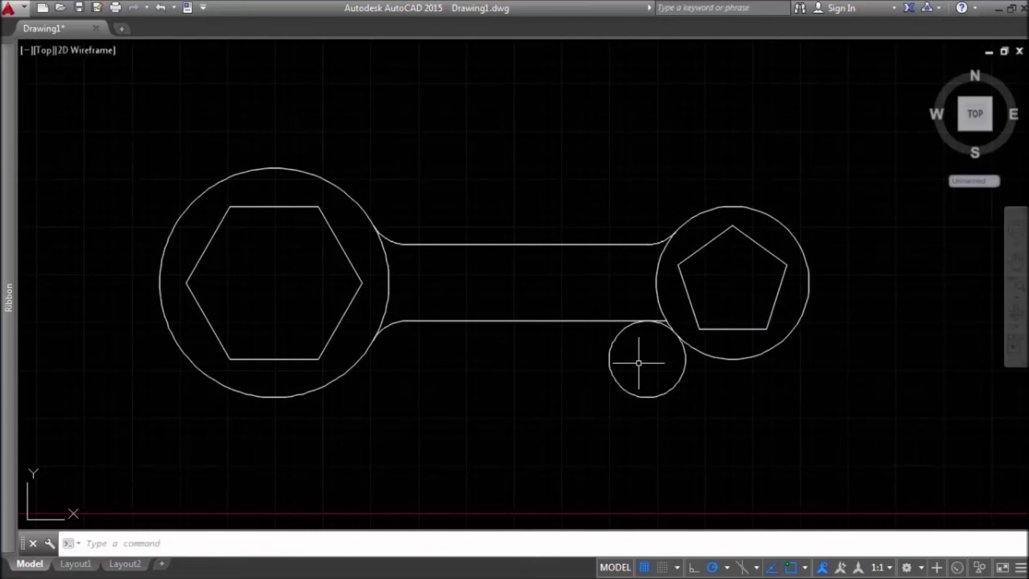
# - Trim the handle's lower line beyond the lower tangent circle and remove that circle's outer part, leaving only the blend arc
pyautogui.scroll(6, 638, 363)
pyautogui.click(811, 307)
pyautogui.moveTo(812, 307)
pyautogui.mouseDown()
pyautogui.moveTo(636, 354)
pyautogui.moveTo(547, 305)
pyautogui.moveTo(562, 242)
pyautogui.moveTo(682, 196)
pyautogui.moveTo(758, 208)
pyautogui.moveTo(791, 228)
pyautogui.mouseUp()
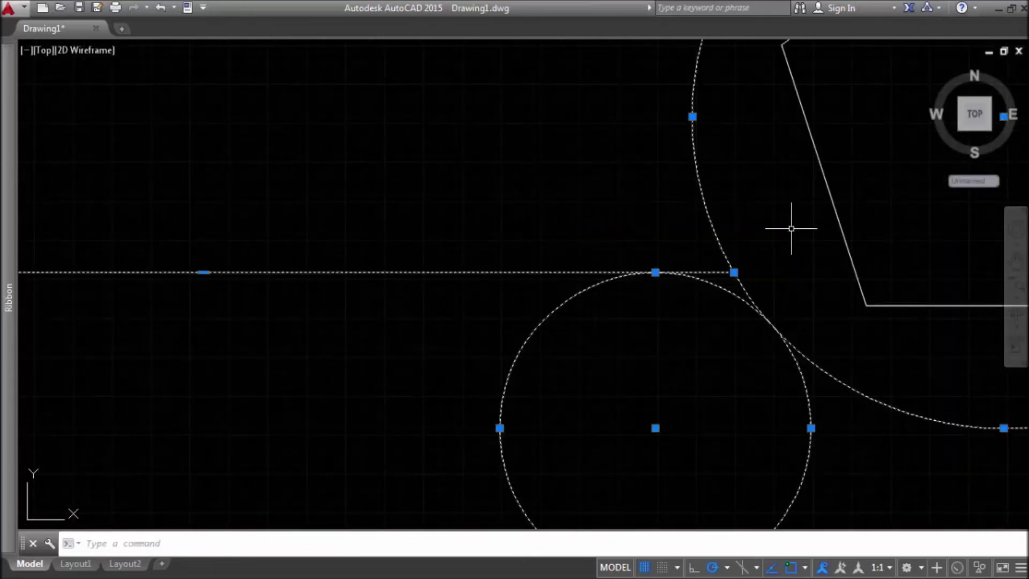
pyautogui.write('tr')
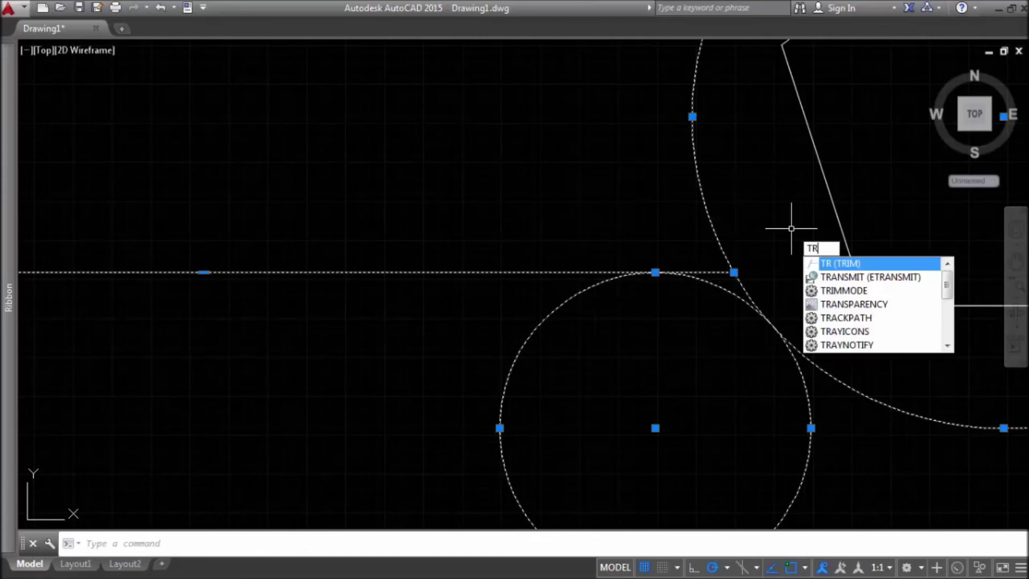
pyautogui.press('Return')
pyautogui.click(714, 272)
pyautogui.click(558, 303)
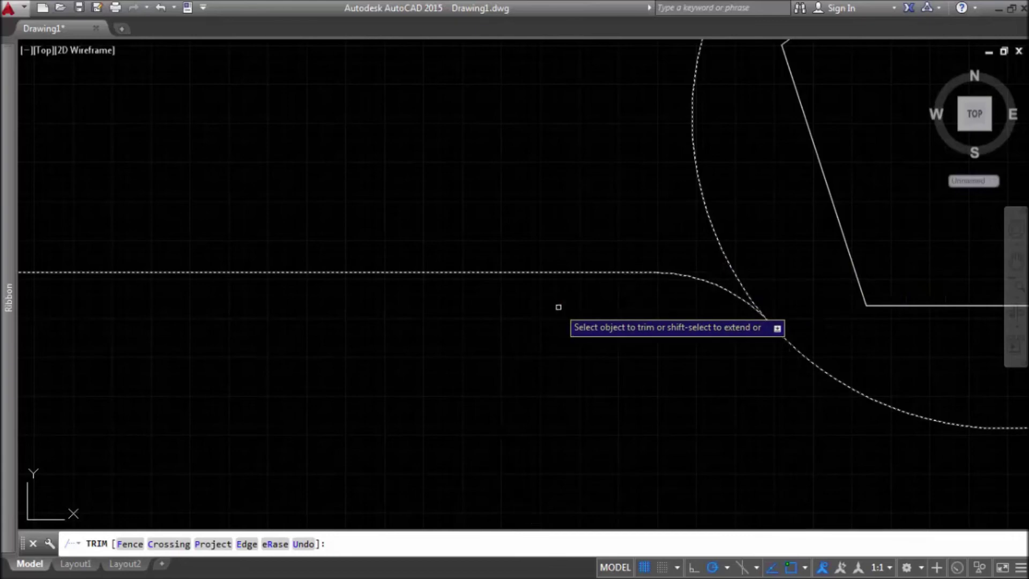
pyautogui.press('Return')
# - Draw a vertical construction line through the midpoint of the handle's upper line
pyautogui.scroll(-6, 563, 189)
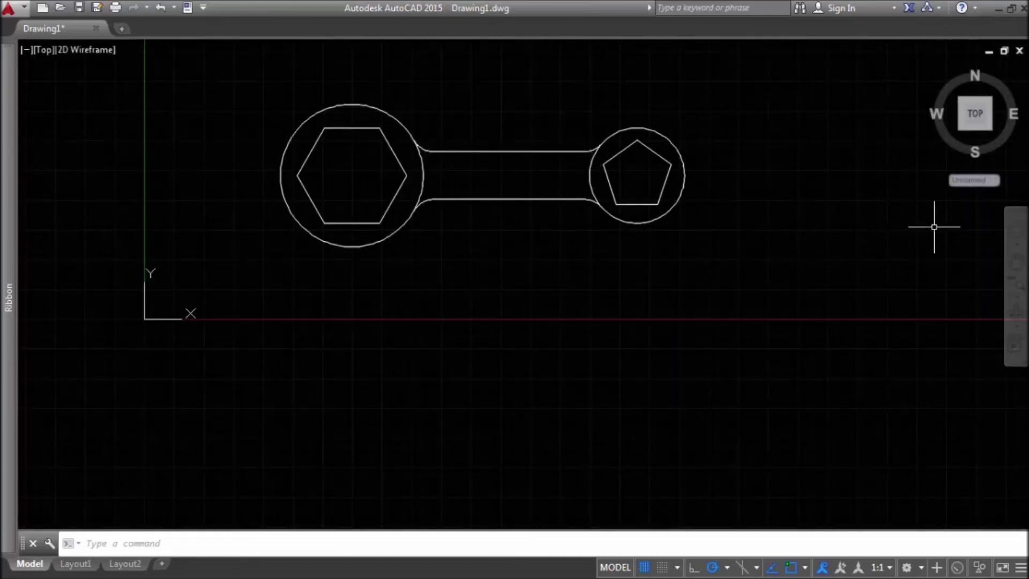
pyautogui.click(1016, 261)
pyautogui.moveTo(466, 223); pyautogui.dragTo(546, 287)
pyautogui.scroll(4, 546, 271)
pyautogui.scroll(-3, 547, 271)
pyautogui.scroll(1, 603, 237)
pyautogui.moveTo(590, 256); pyautogui.dragTo(574, 281)
pyautogui.press('Escape')
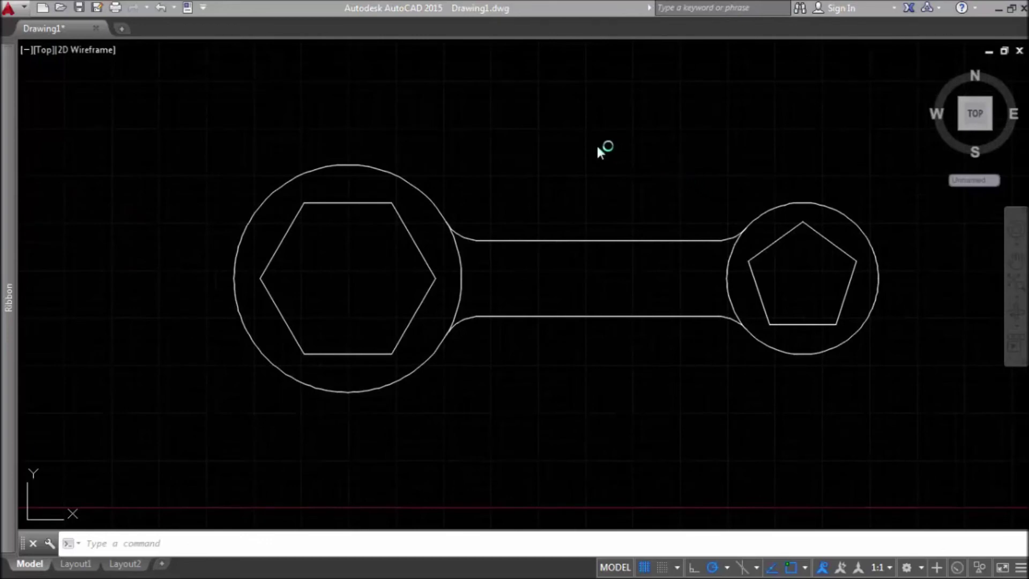
pyautogui.moveTo(15, 111)
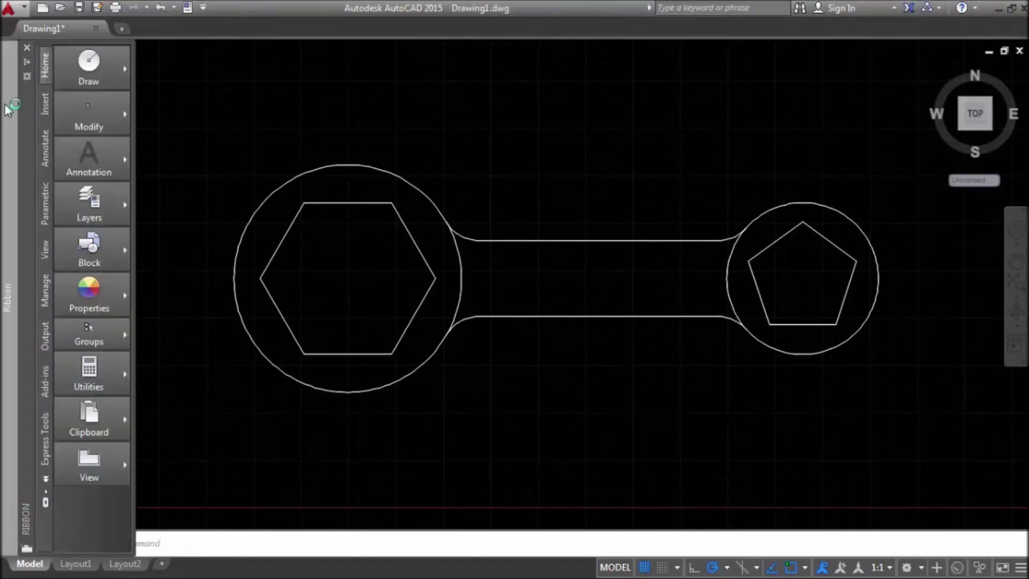
pyautogui.moveTo(107, 67)
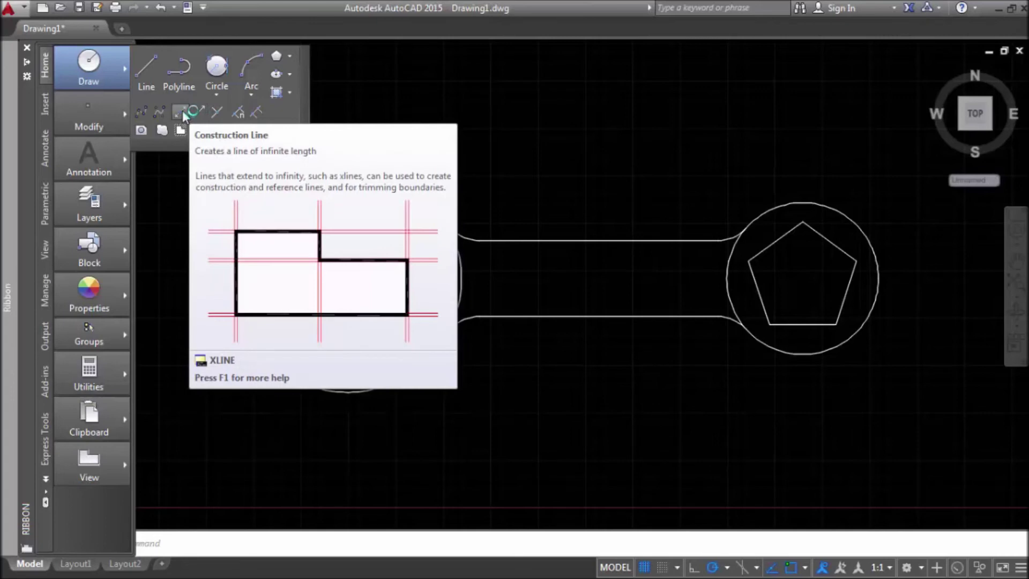
pyautogui.click(200, 112)
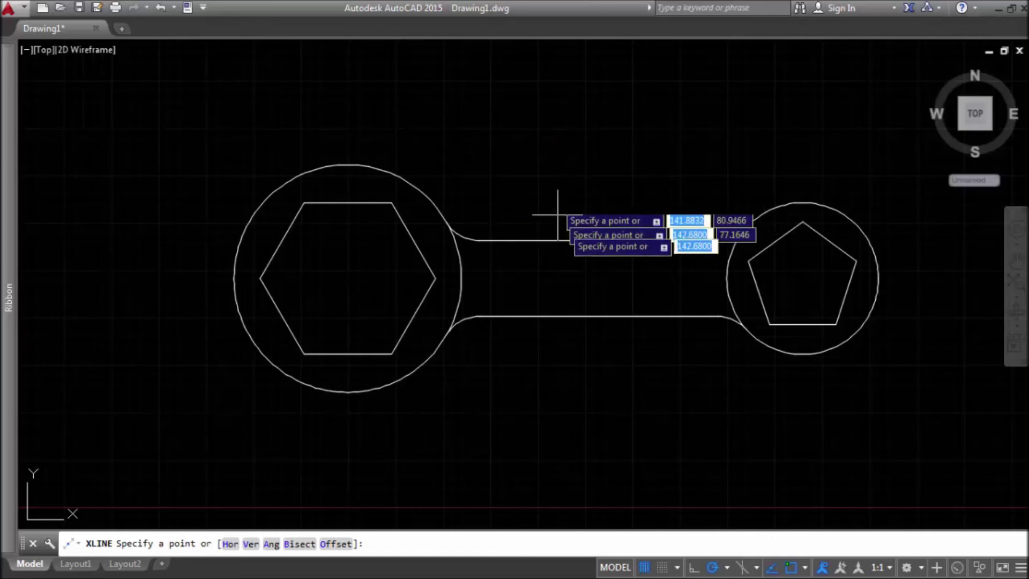
pyautogui.click(598, 240)
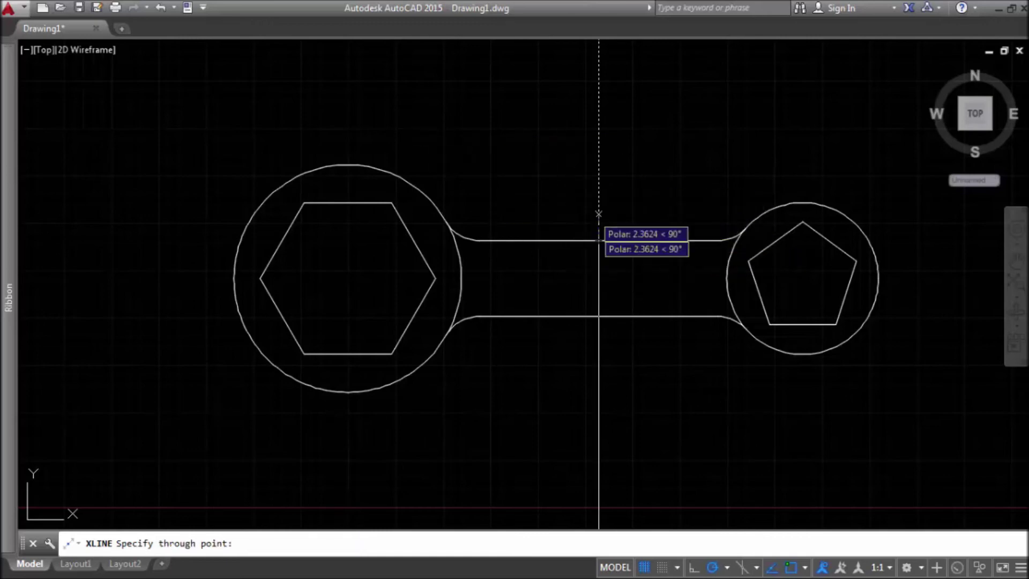
pyautogui.click(598, 141)
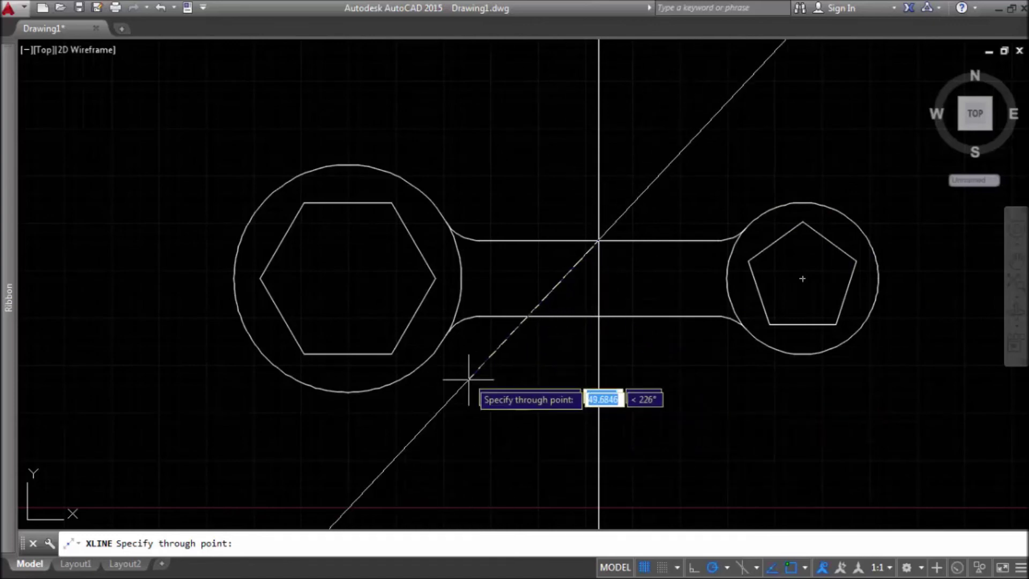
pyautogui.click(599, 256)
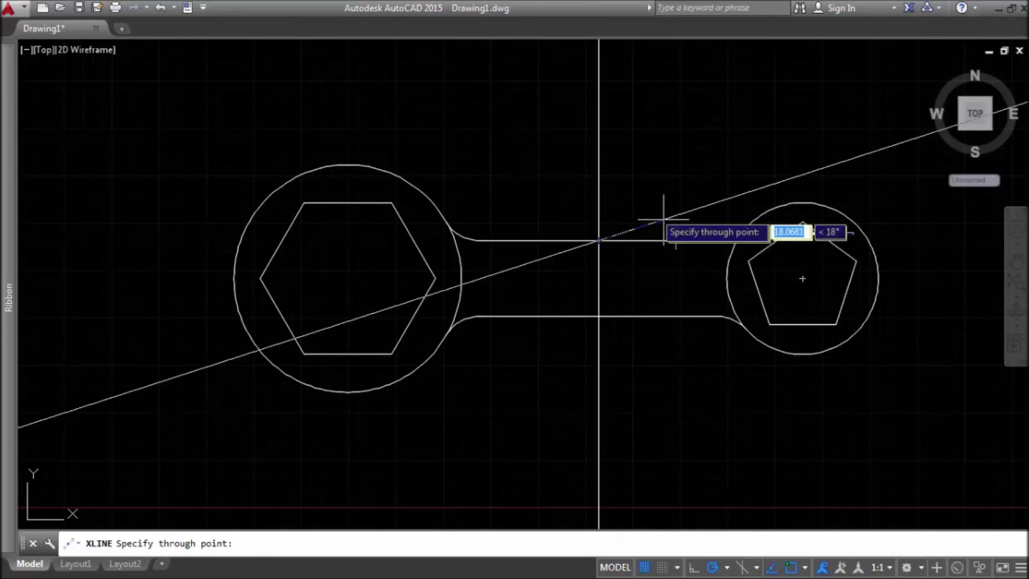
pyautogui.press('Return')
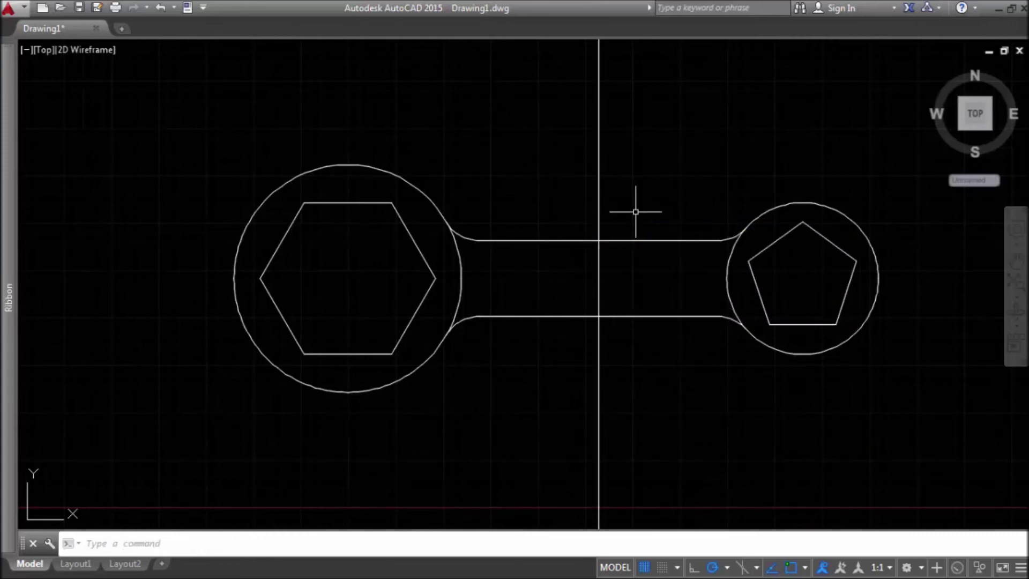
# - Draw a vertical construction line through the point 25 units right of the midpoint of the handle's upper line
pyautogui.press('Return')
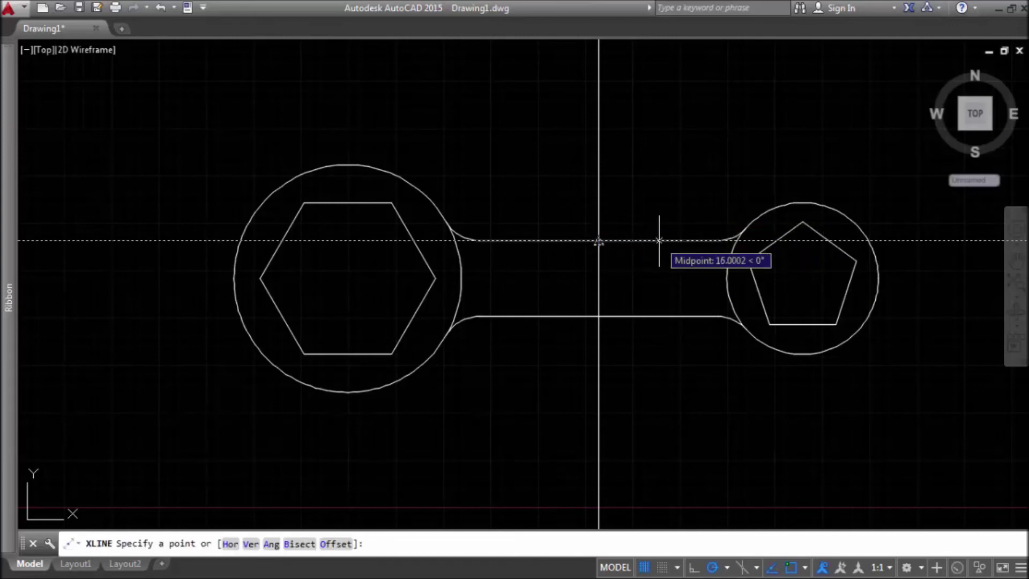
pyautogui.write('2')
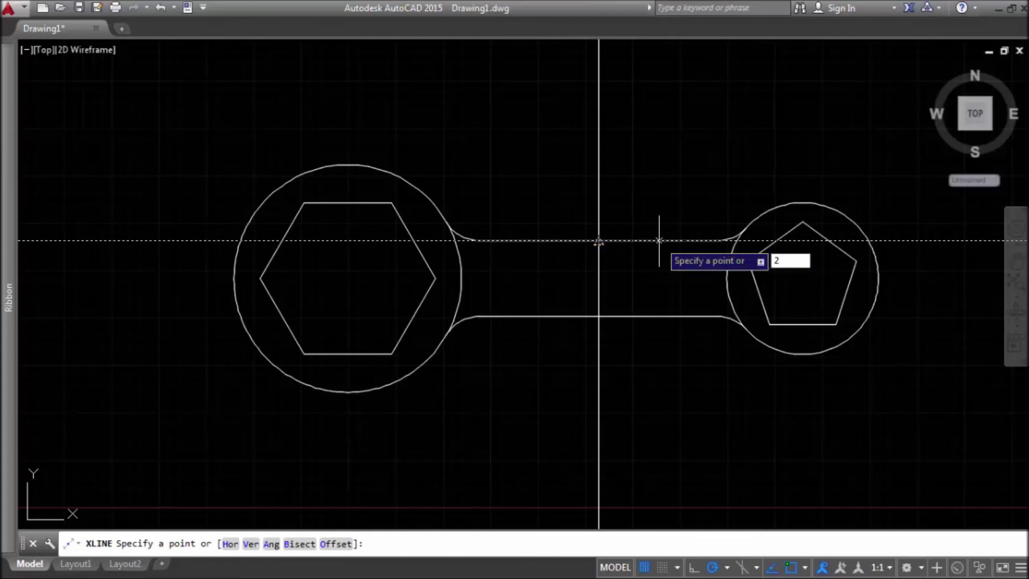
pyautogui.press('Return')
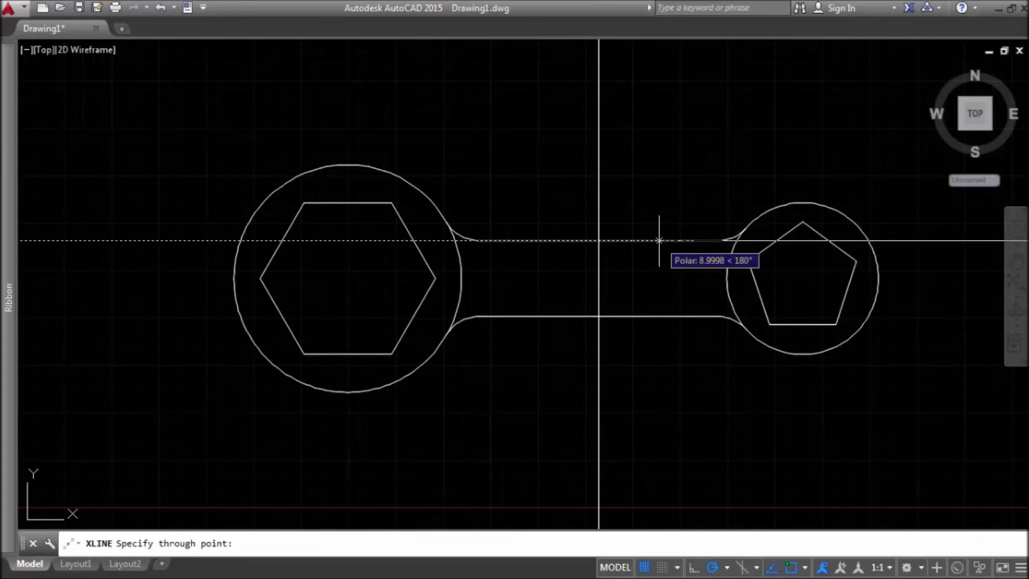
pyautogui.click(694, 149)
pyautogui.press('Return')
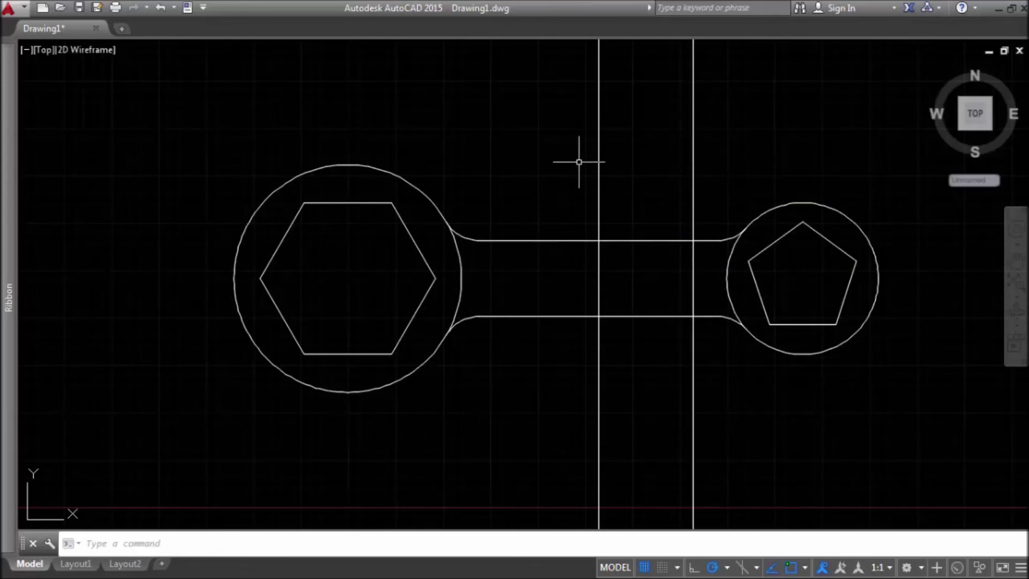
# - Draw a vertical construction line through the point 25 units left of the midpoint of the handle's upper line
pyautogui.press('Return')
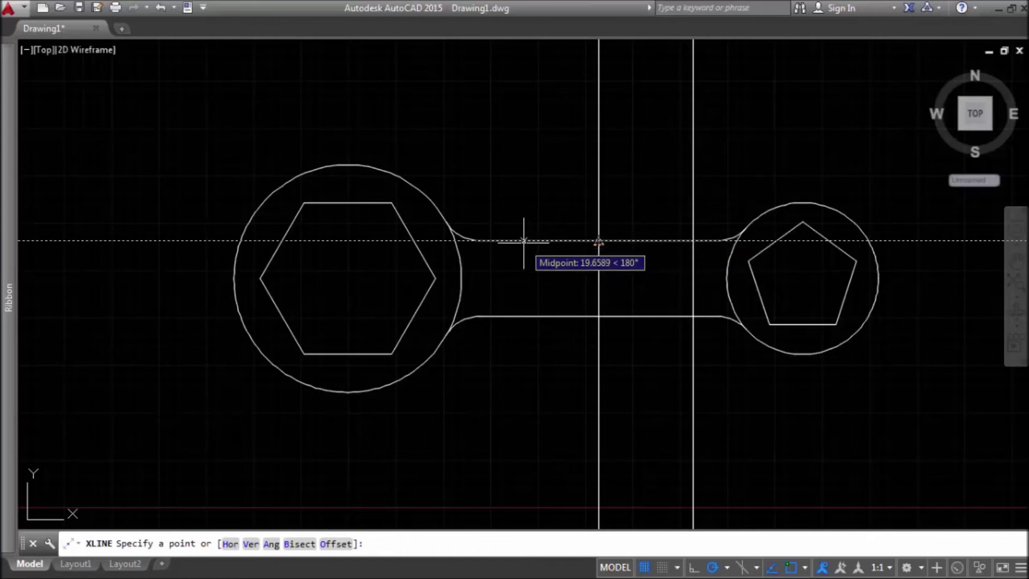
pyautogui.write('2')
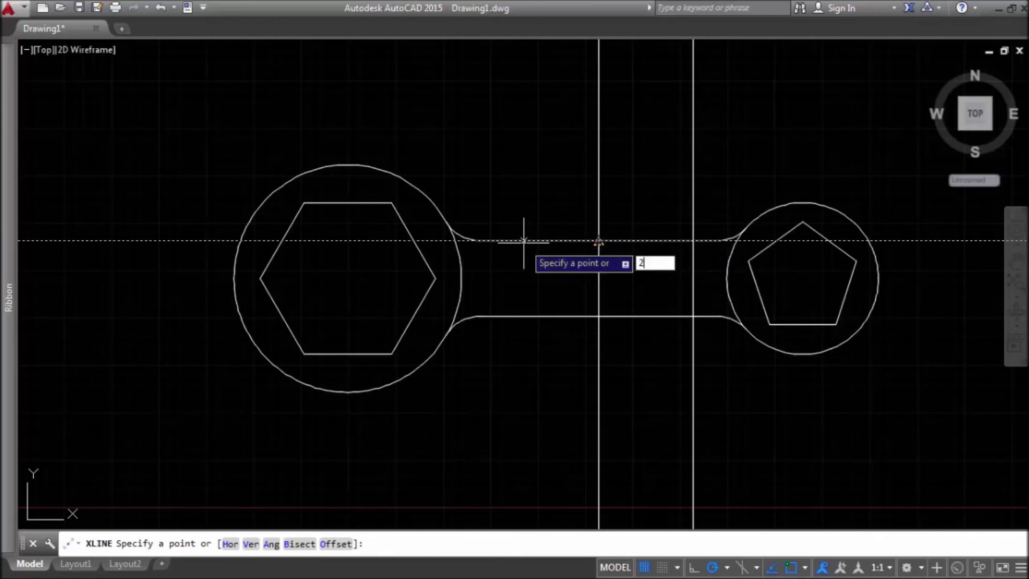
pyautogui.write('5')
pyautogui.press('Return')
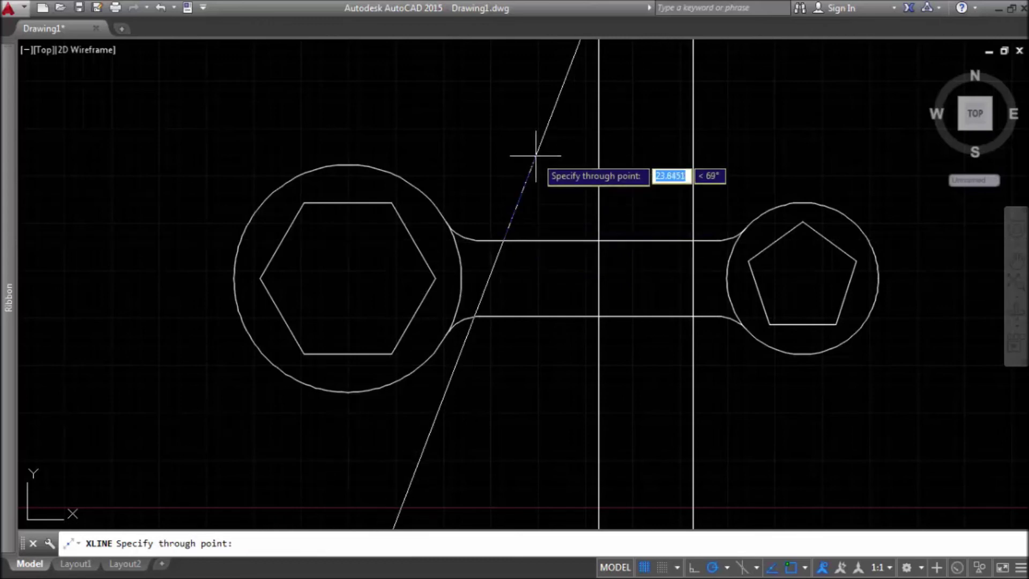
pyautogui.click(503, 111)
pyautogui.press('Return')
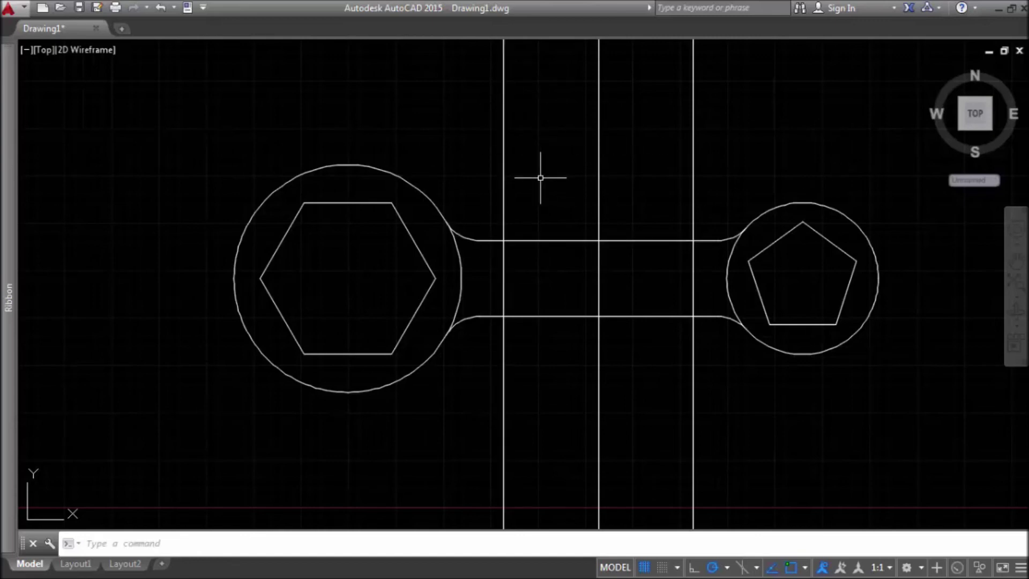
# - Draw a horizontal line 5 units below the handle's upper line, from the left construction line to the right one
pyautogui.write('L')
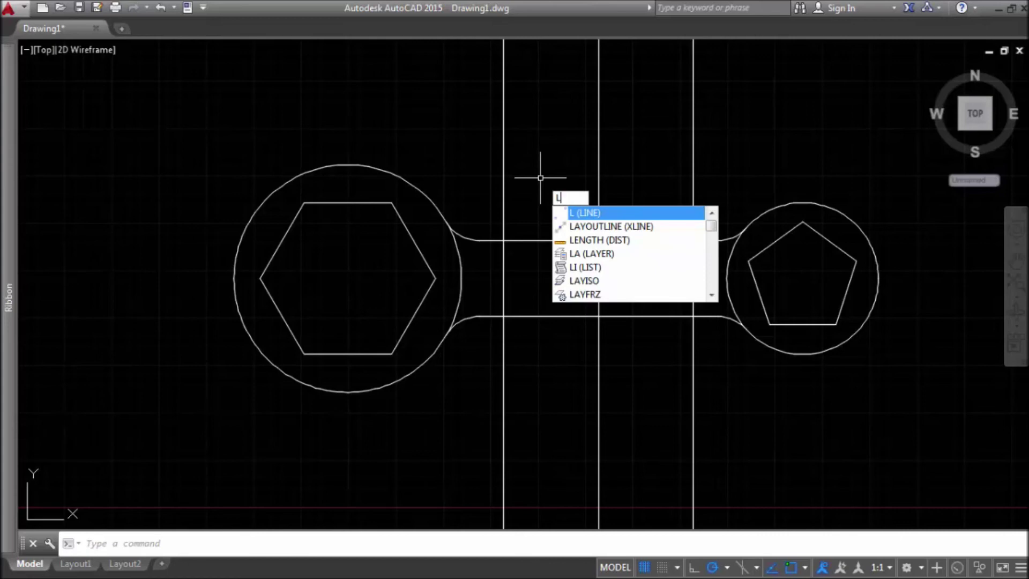
pyautogui.click(584, 214)
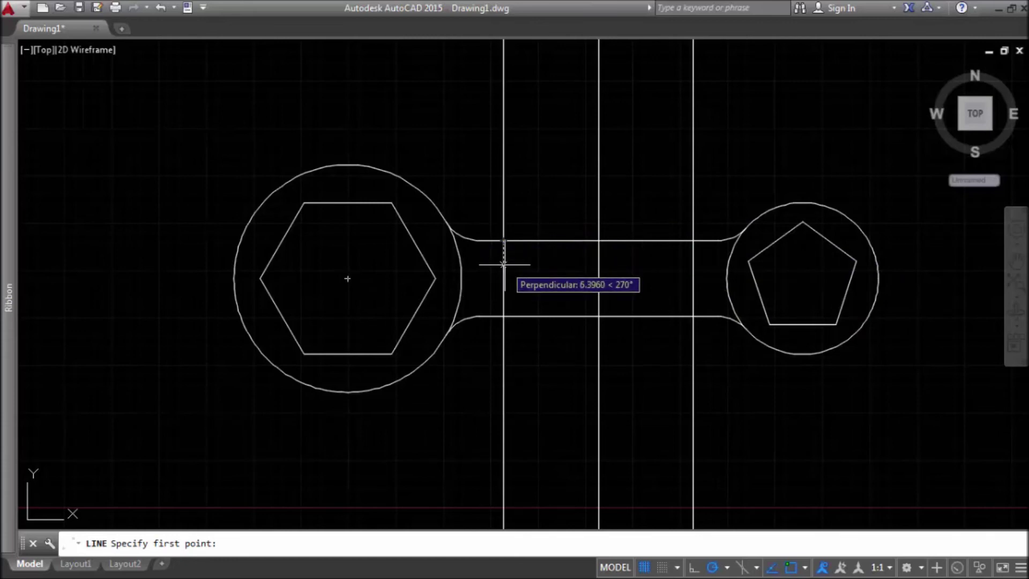
pyautogui.write('5')
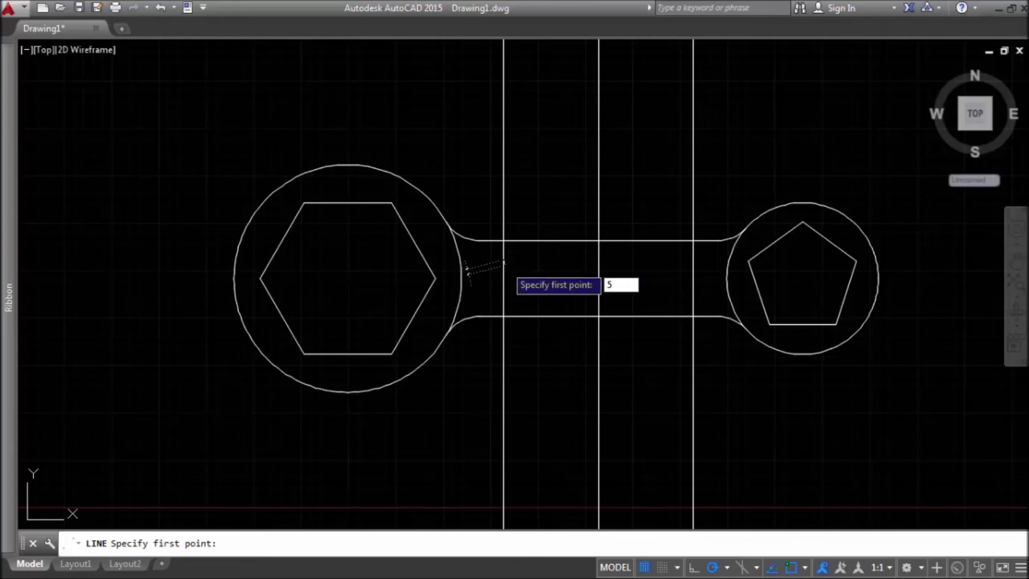
pyautogui.press('Return')
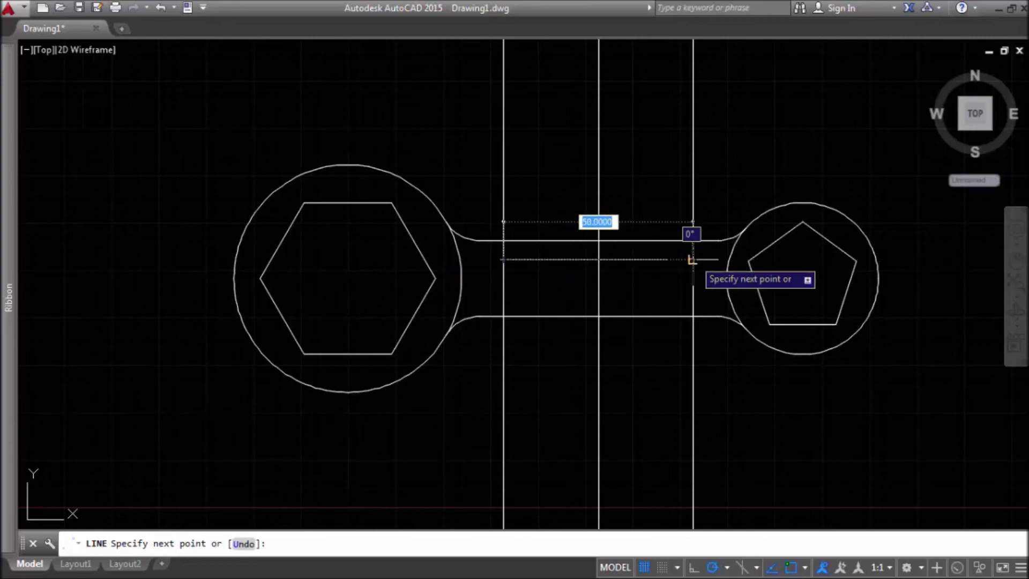
pyautogui.click(692, 259)
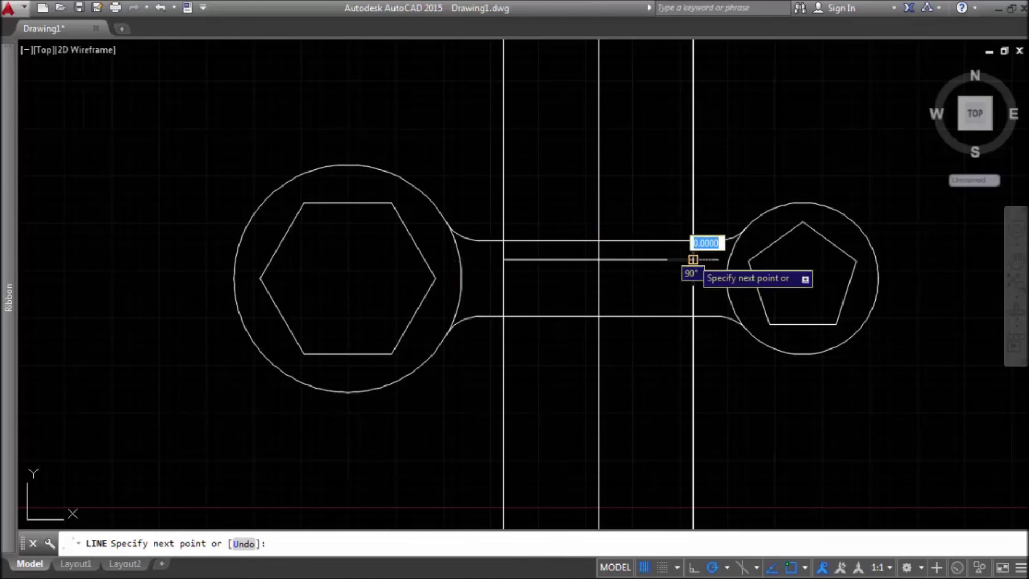
pyautogui.press('Return')
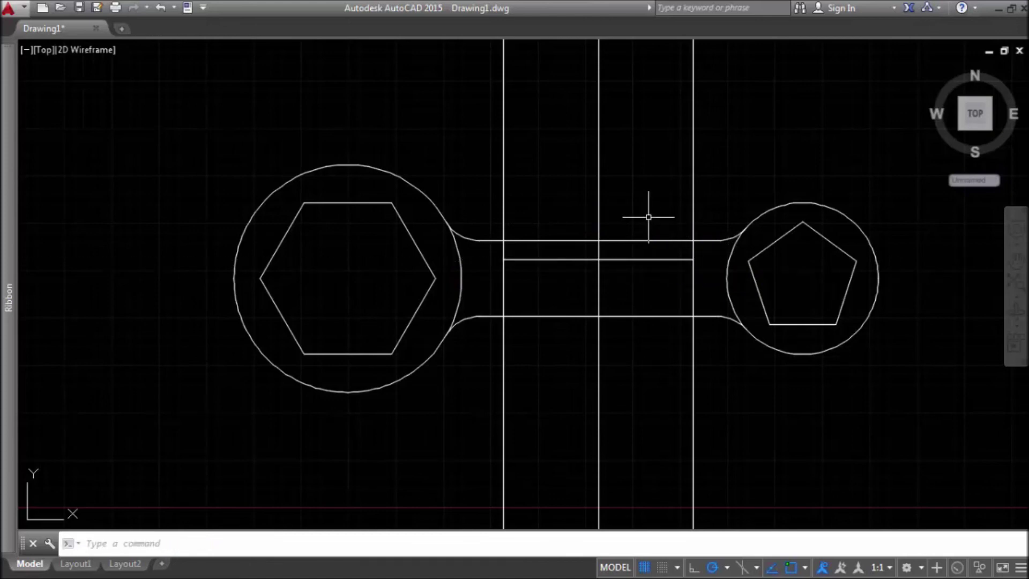
# - Draw a second horizontal line 10 units below the first inner line, from the right construction line to the left one
pyautogui.write('l')
pyautogui.press('Return')
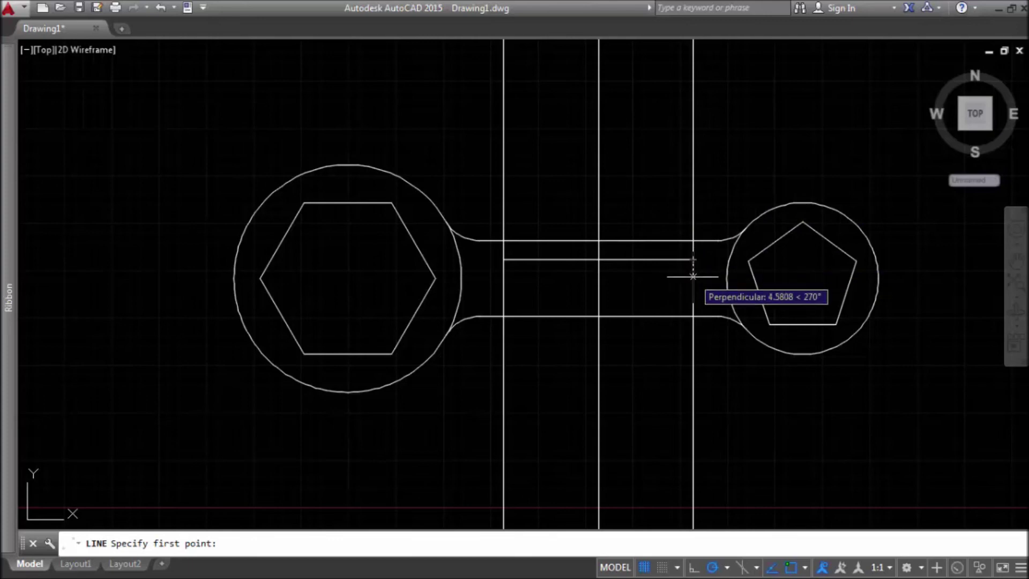
pyautogui.write('10')
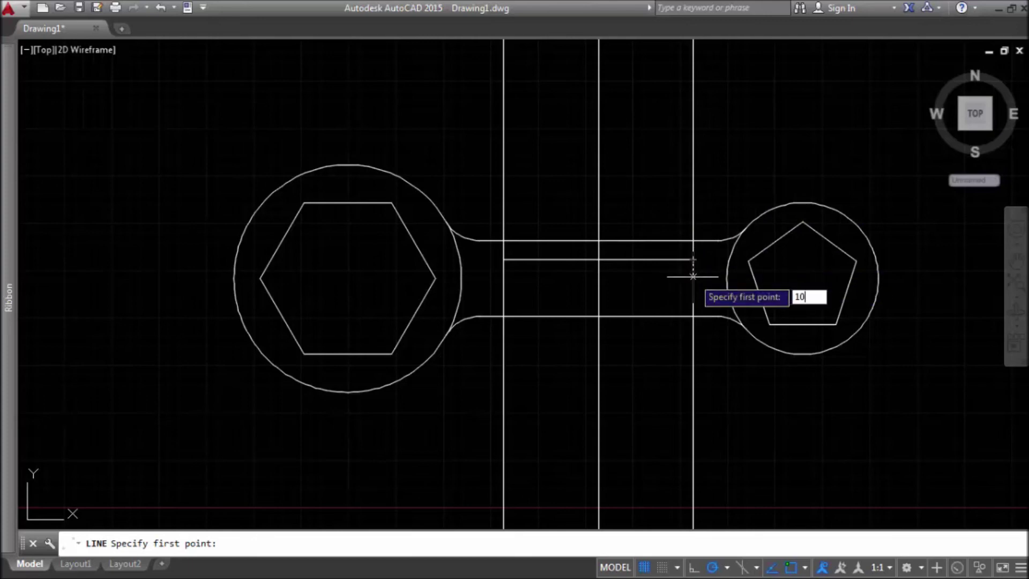
pyautogui.press('Return')
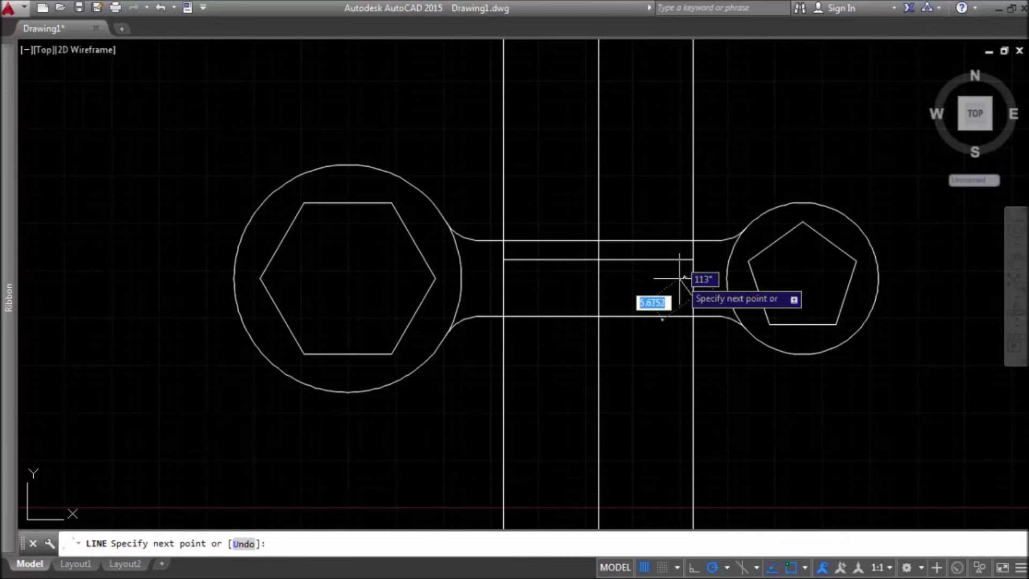
pyautogui.click(503, 297)
pyautogui.press('Return')
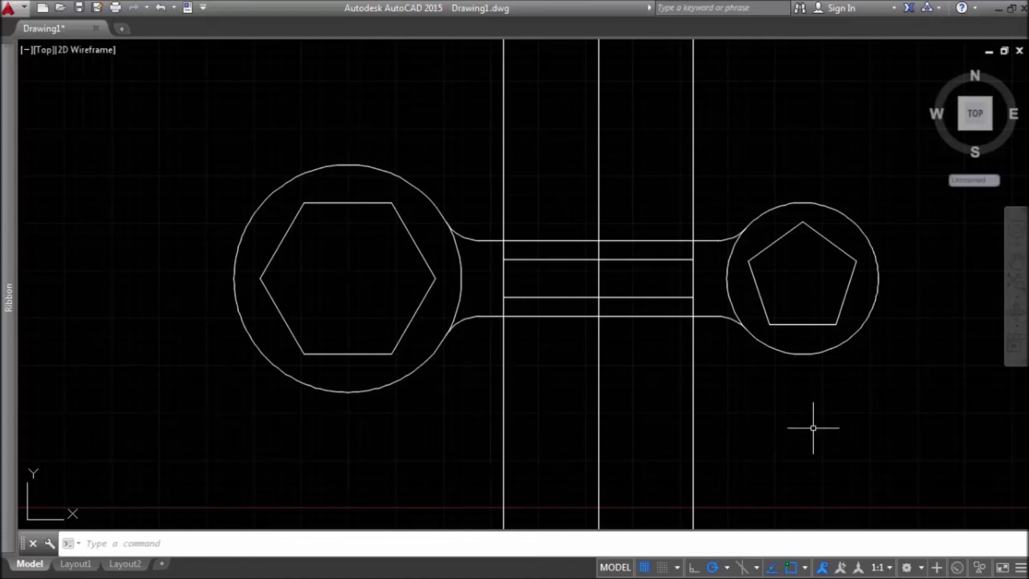
# - Delete the three vertical construction lines and round the left end of the two inner handle lines with a Fillet between them
pyautogui.moveTo(764, 462)
pyautogui.mouseDown()
pyautogui.moveTo(569, 482)
pyautogui.moveTo(464, 456)
pyautogui.moveTo(514, 403)
pyautogui.moveTo(765, 400)
pyautogui.mouseUp()
pyautogui.press('Delete')
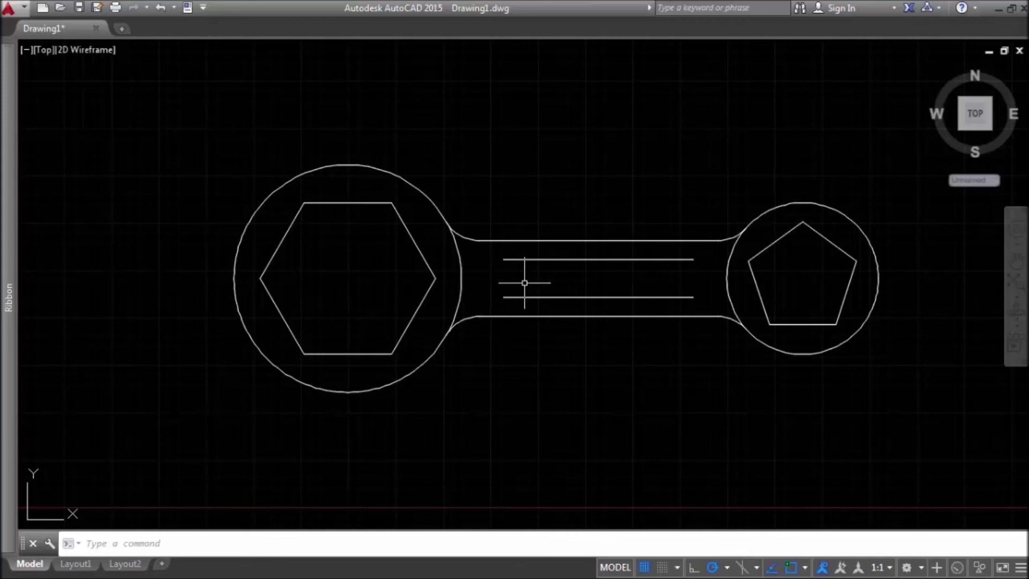
pyautogui.write('FIL')
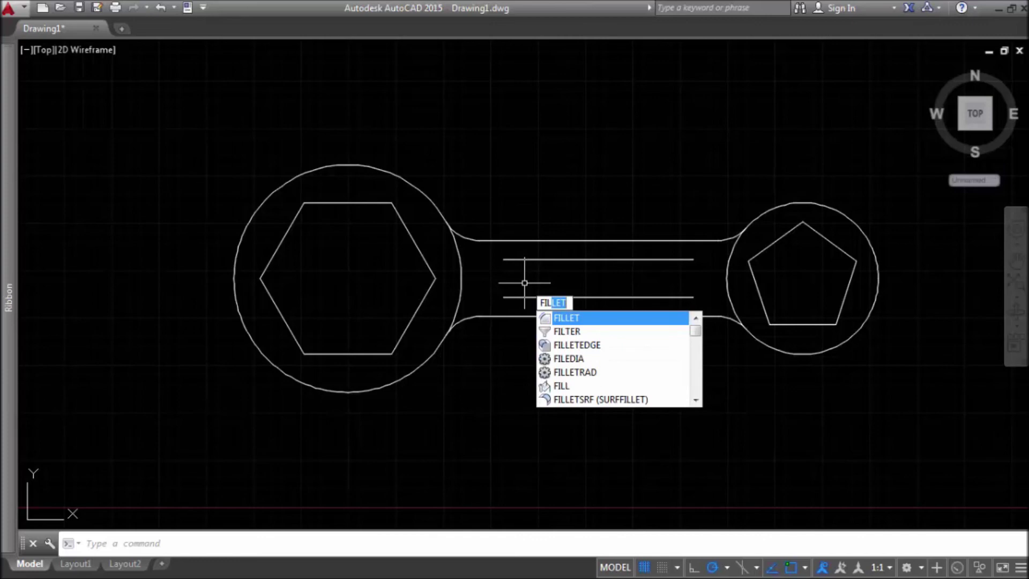
pyautogui.press('Return')
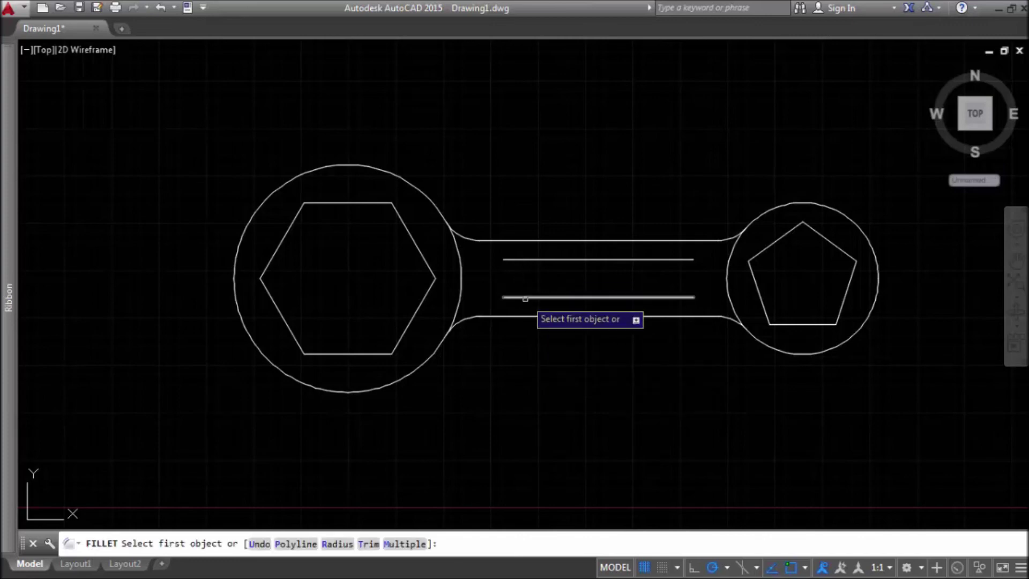
pyautogui.click(525, 297)
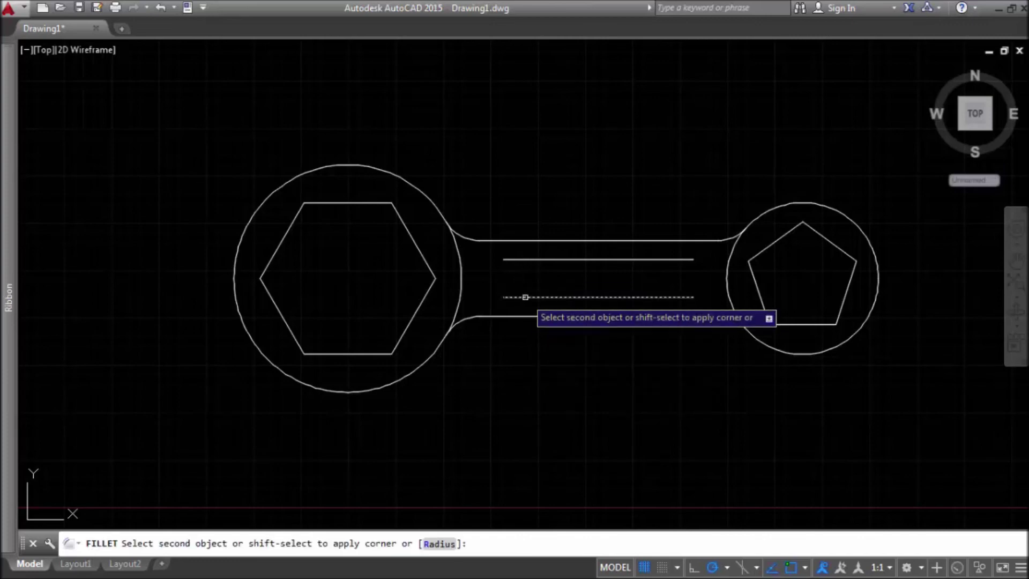
pyautogui.click(526, 261)
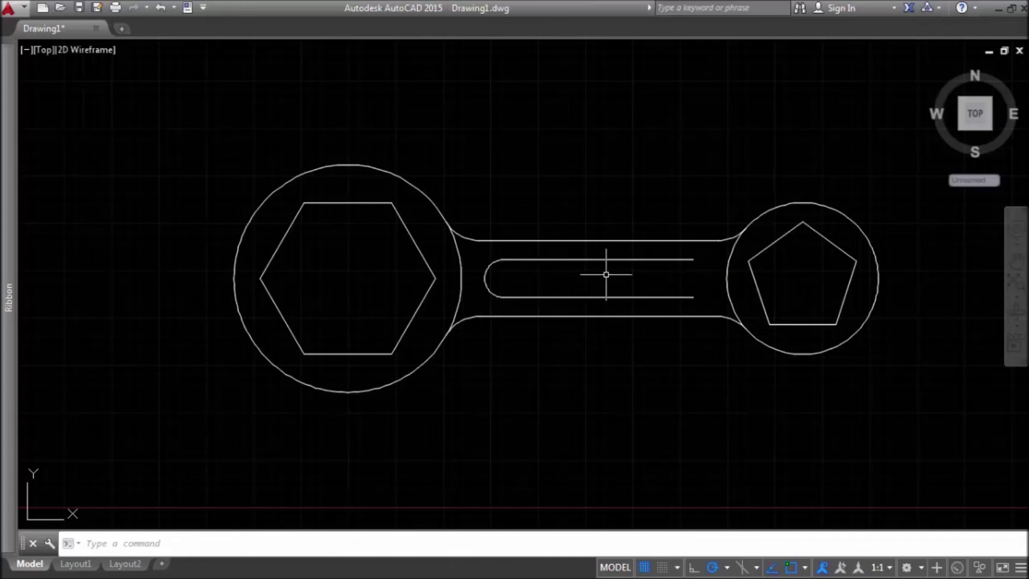
# - Draw a two-point circle whose diameter spans the right endpoints of the lower and upper inner lines
pyautogui.scroll(4, 713, 269)
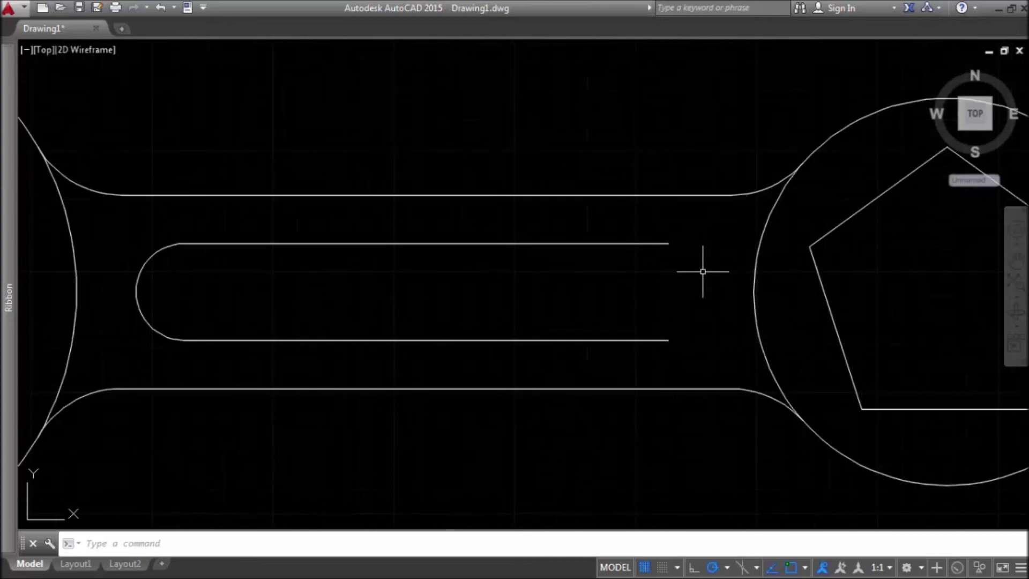
pyautogui.write('c')
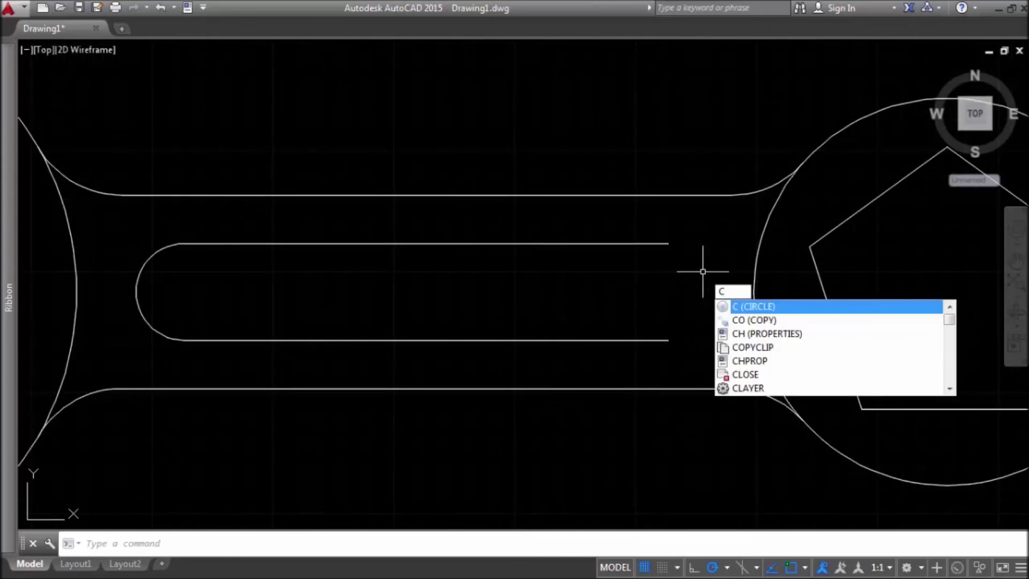
pyautogui.press('Return')
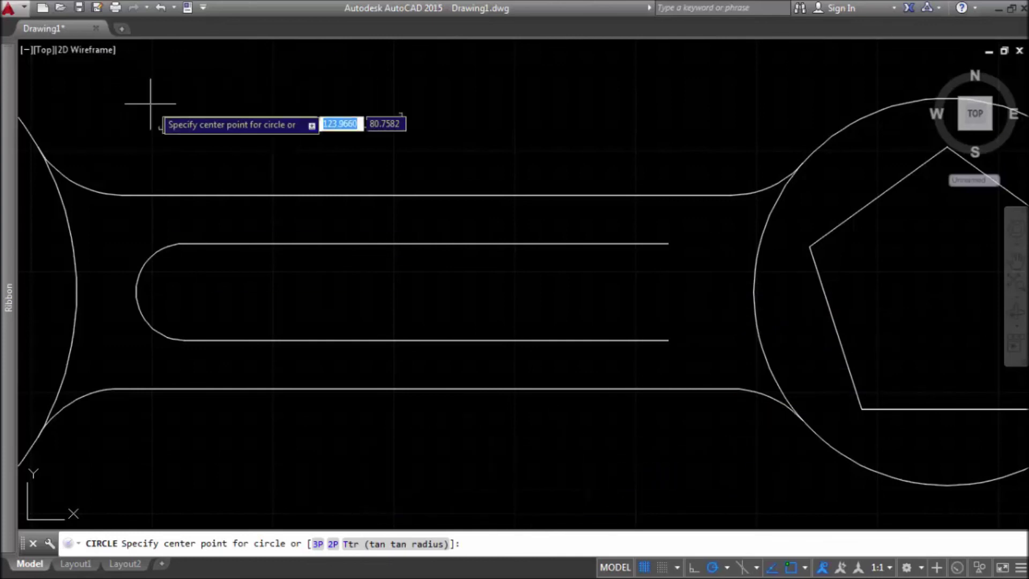
pyautogui.click(332, 544)
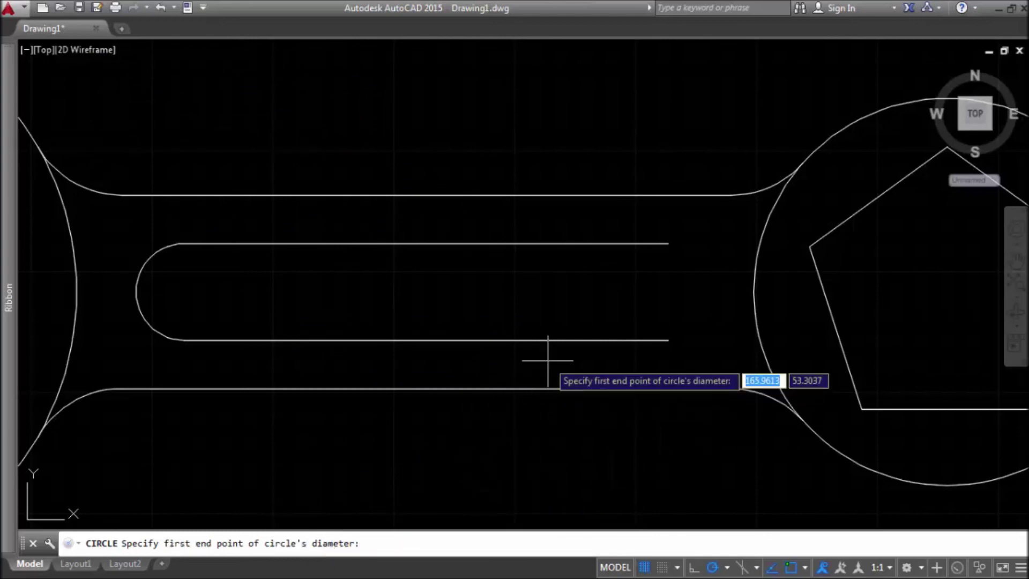
pyautogui.click(668, 339)
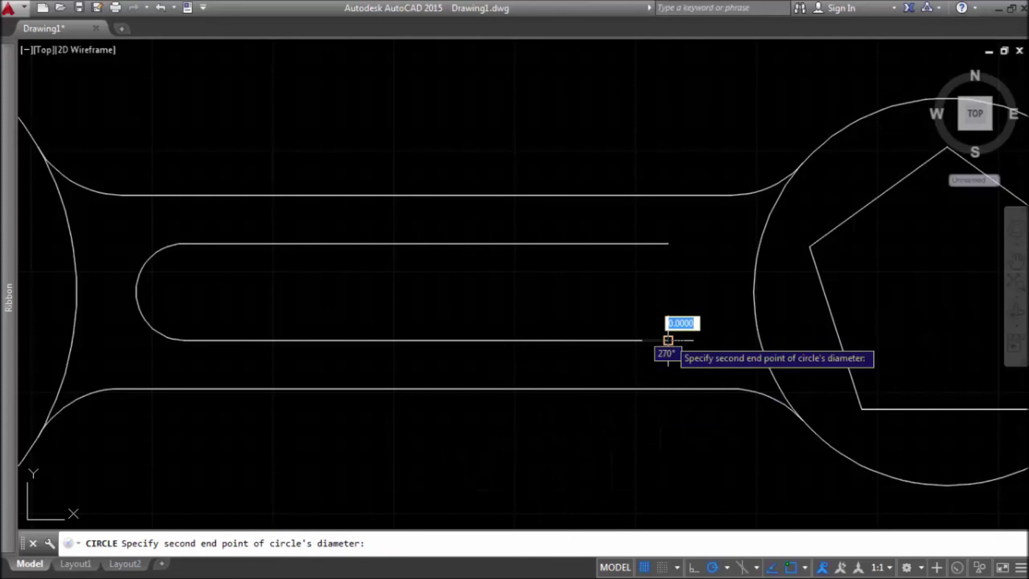
pyautogui.click(667, 244)
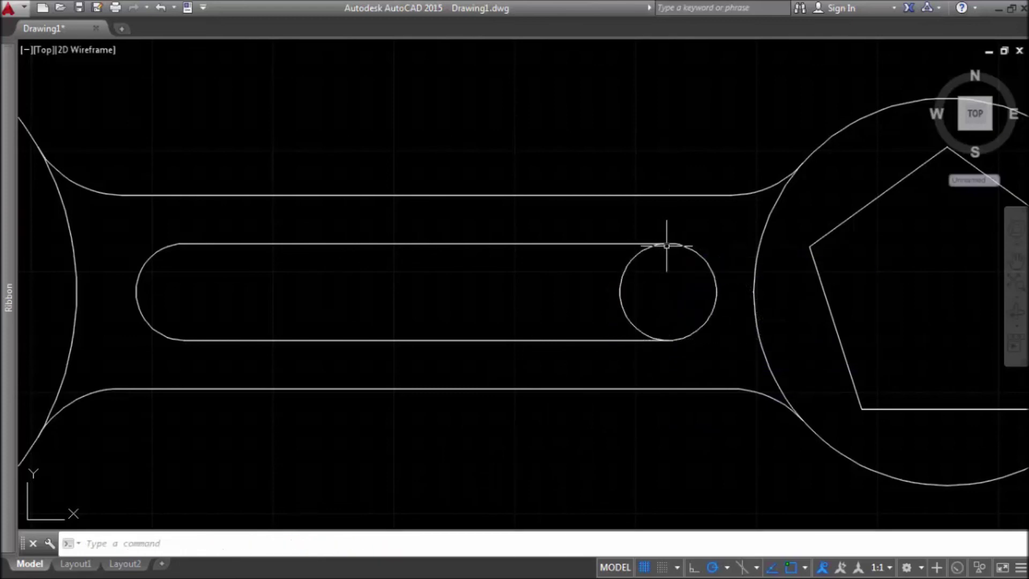
# - Trim away the left half of the two-point circle, leaving only the rounded right end of the handle's slot
pyautogui.moveTo(696, 352)
pyautogui.mouseDown()
pyautogui.moveTo(620, 342)
pyautogui.moveTo(577, 175)
pyautogui.moveTo(686, 196)
pyautogui.moveTo(696, 234)
pyautogui.mouseUp()
pyautogui.write('tr')
pyautogui.press('Return')
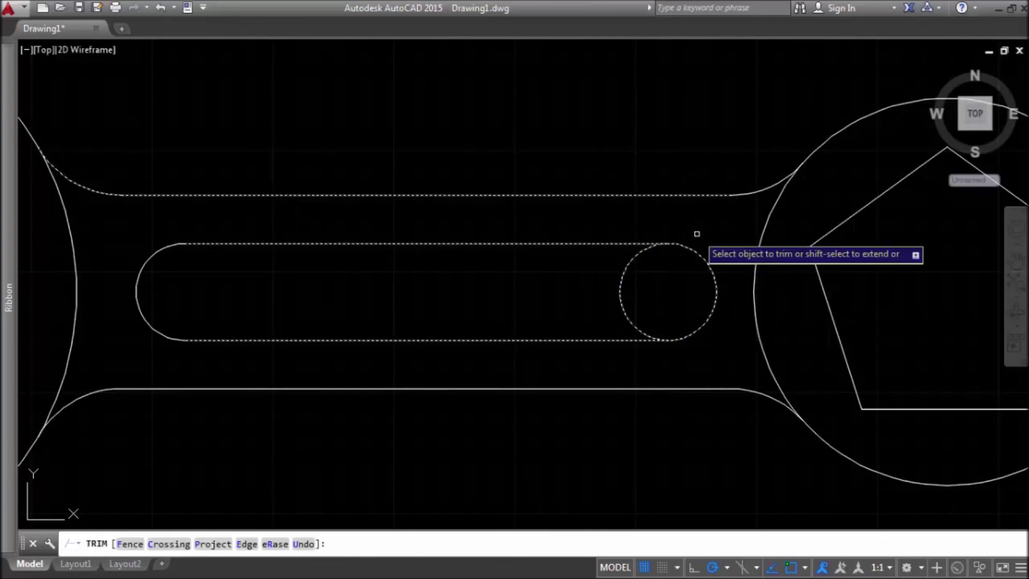
pyautogui.click(621, 281)
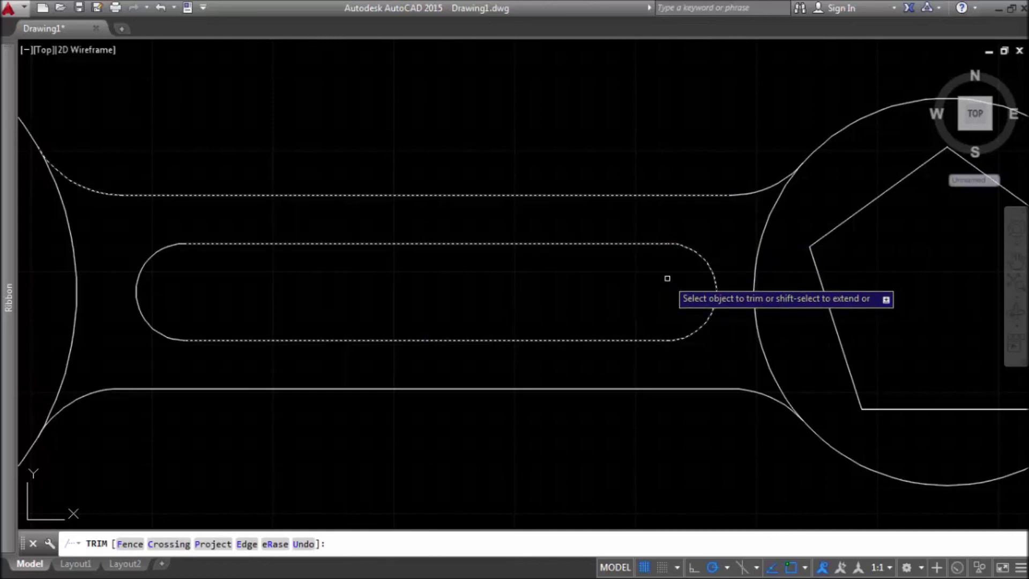
pyautogui.press('Return')
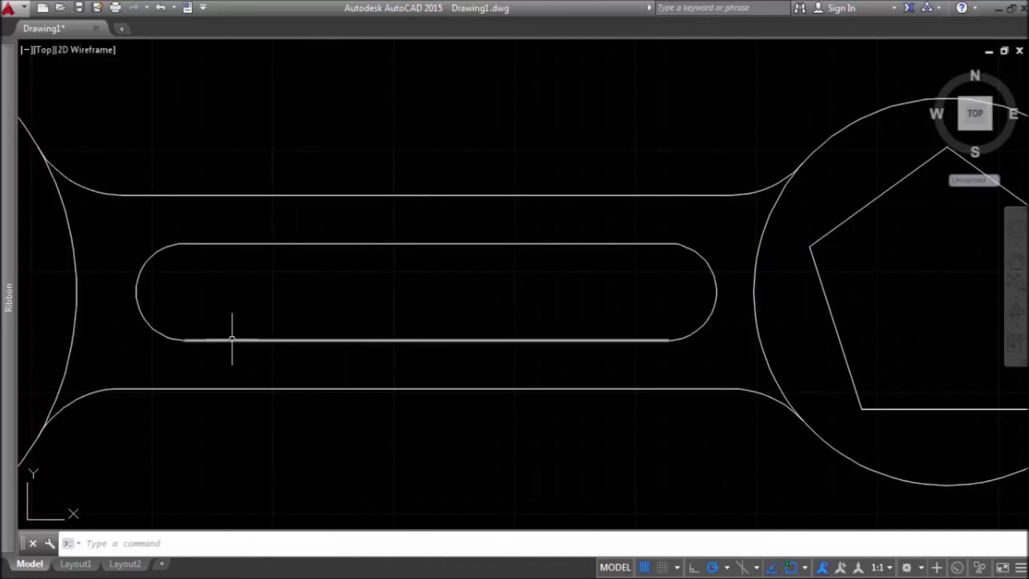
pyautogui.scroll(-5, 613, 378)
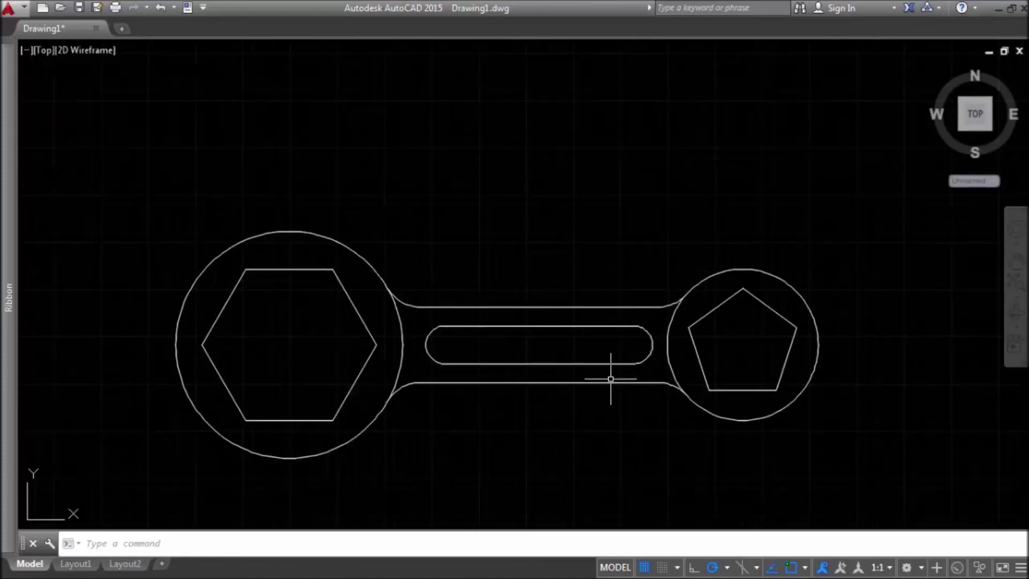
pyautogui.scroll(-2, 609, 376)
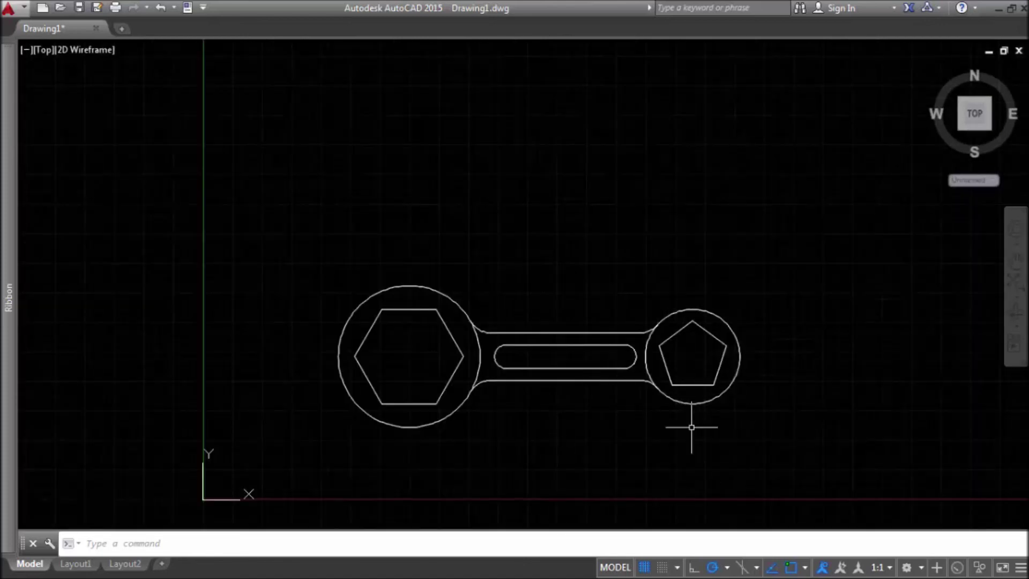